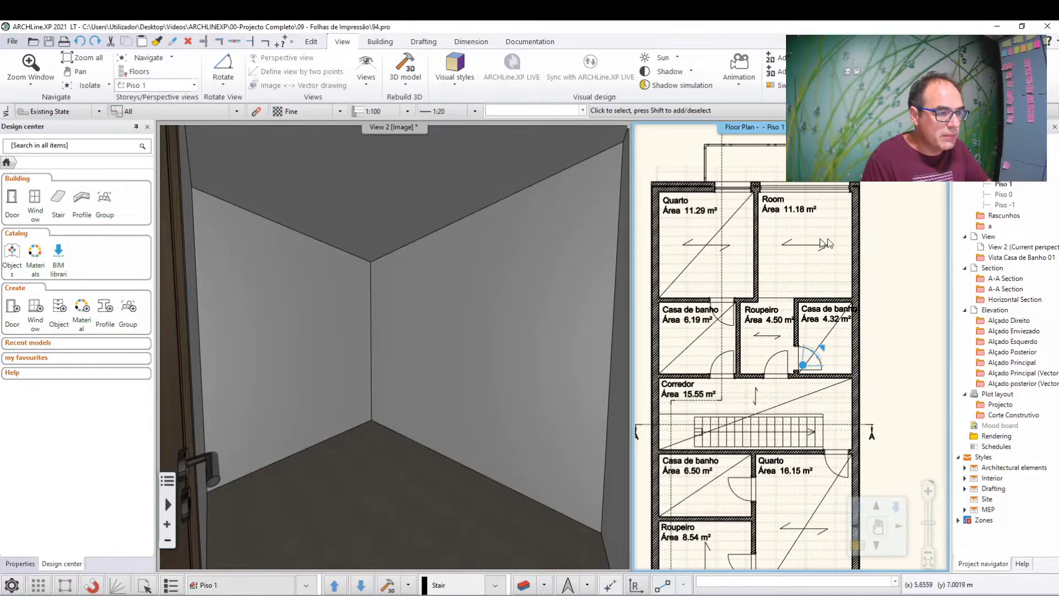
# Zoom and pan the Piso 1 plan to show the Room and Roupeiro up close.
pyautogui.scroll(2, 761, 276)
pyautogui.scroll(2, 783, 265)
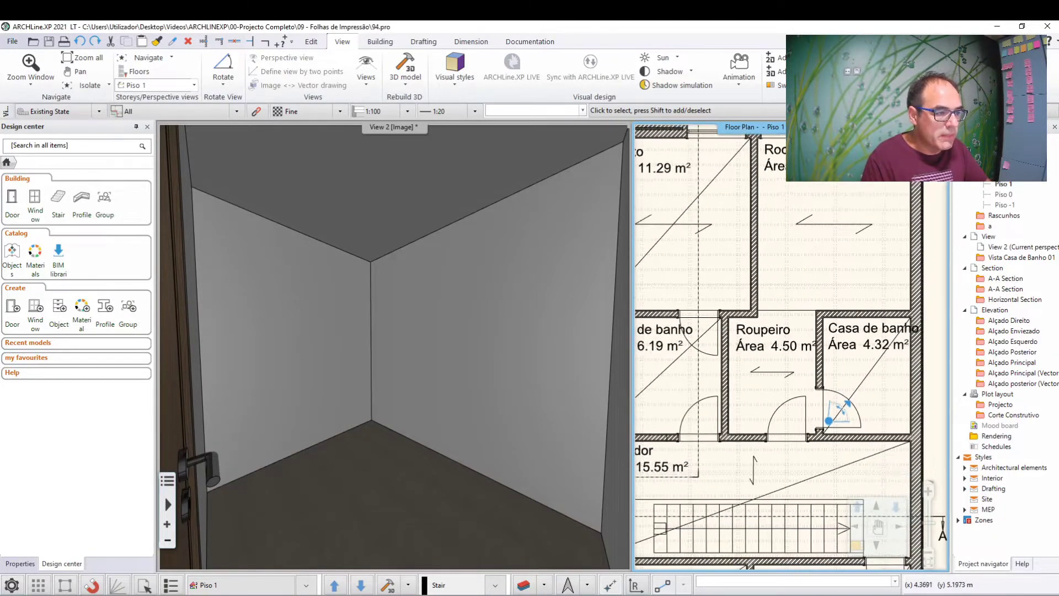
pyautogui.moveTo(803, 253); pyautogui.dragTo(778, 307, button='middle')
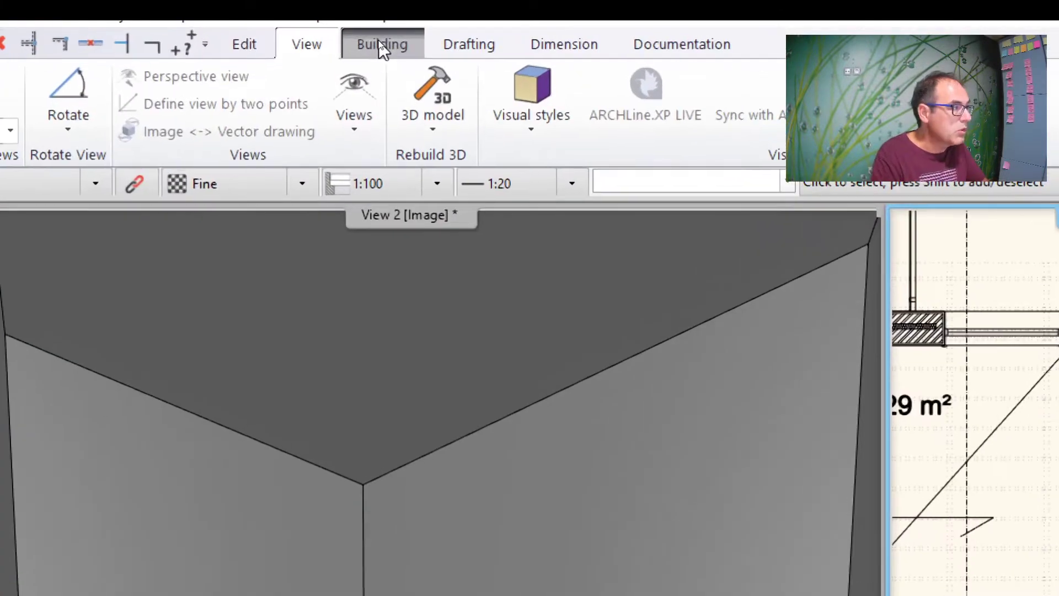
# Place an automatic plain ceiling inside the Room from the Building tab's Ceiling tool.
pyautogui.click(382, 45)
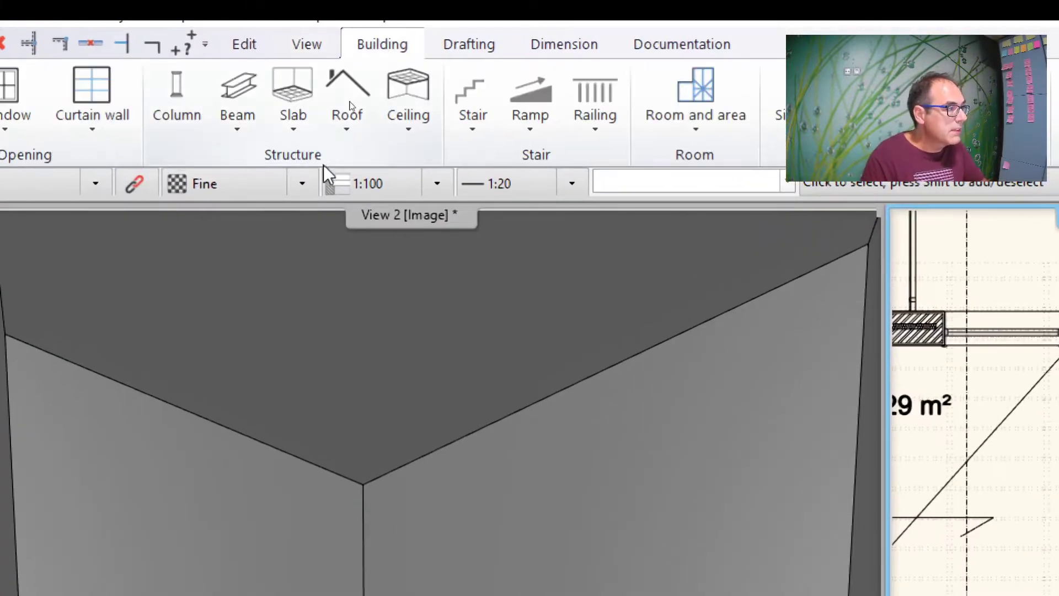
pyautogui.click(408, 128)
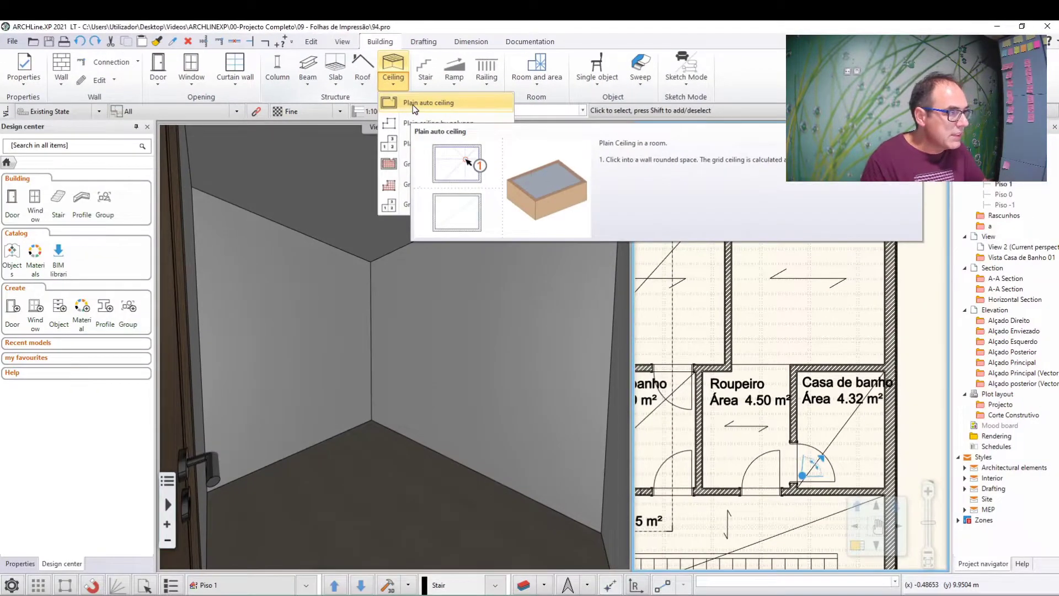
pyautogui.click(413, 103)
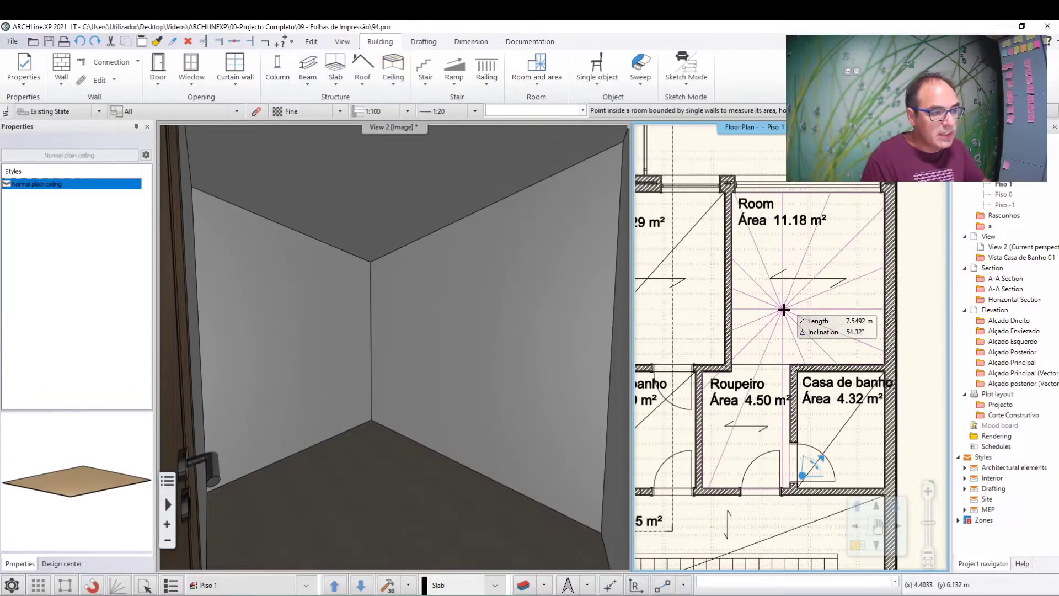
pyautogui.click(814, 326)
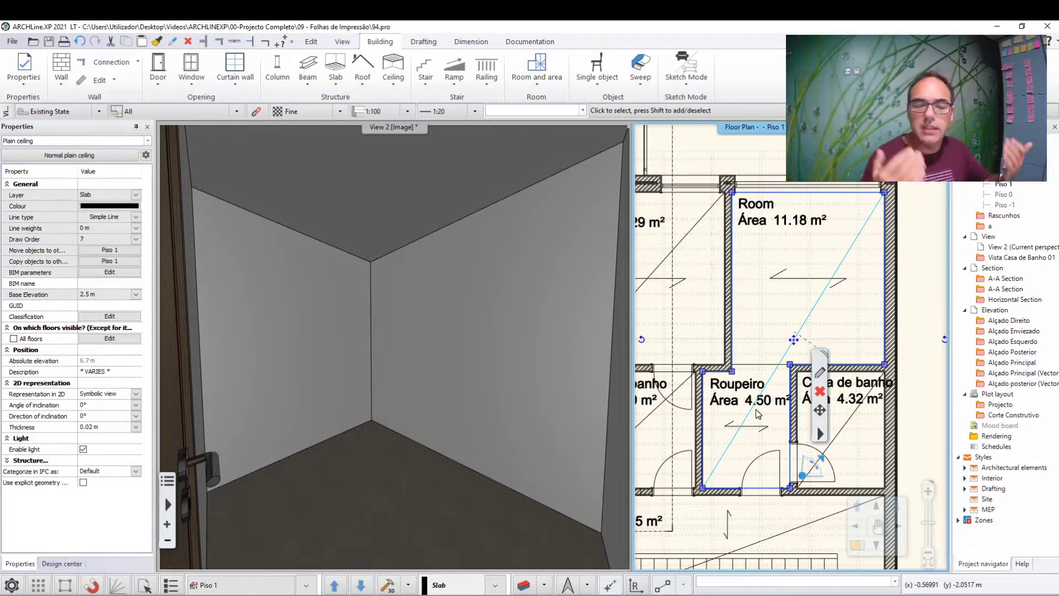
# Inspect the Casa de banho door and room, then clear the selection.
pyautogui.click(818, 392)
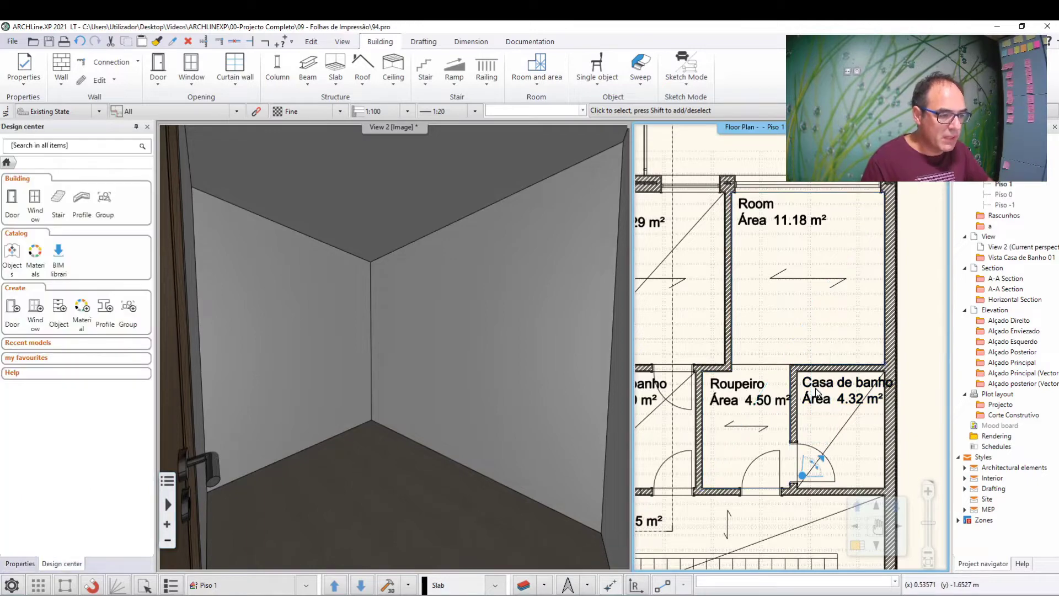
pyautogui.click(821, 468)
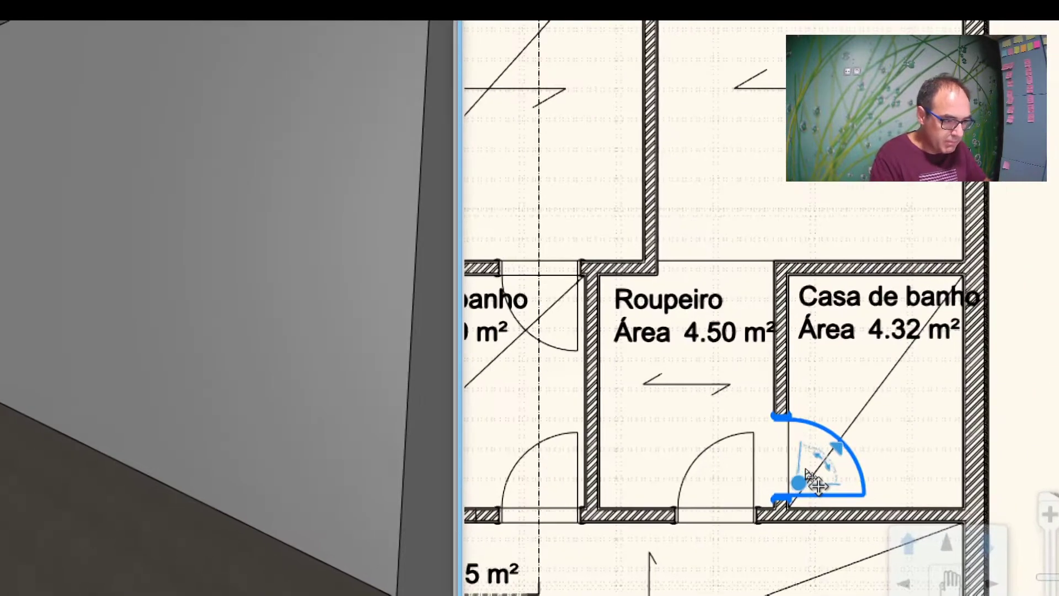
pyautogui.click(794, 475)
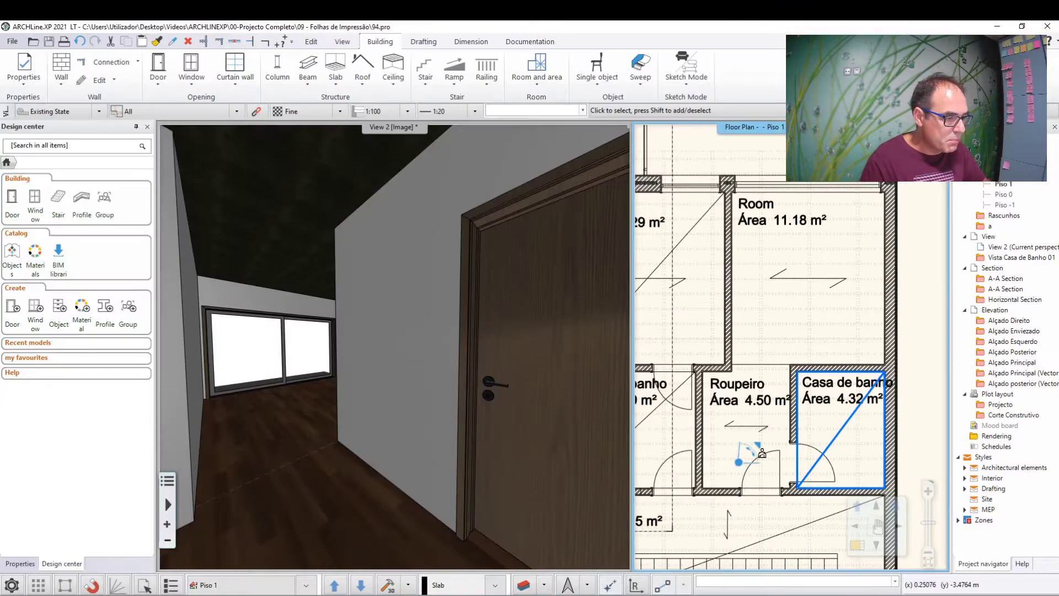
pyautogui.press('Escape')
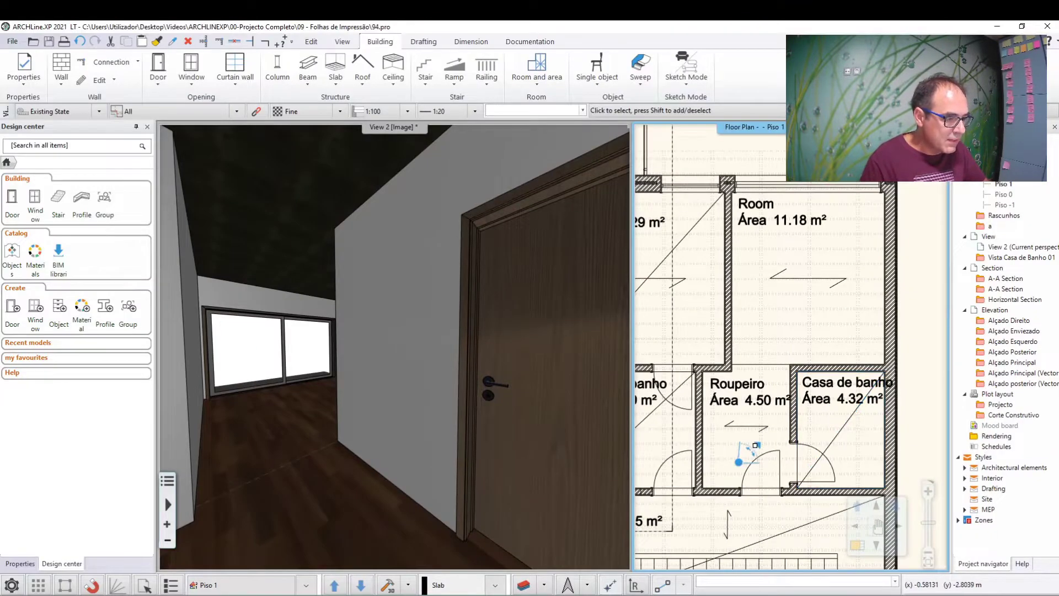
# Aim the 3D camera down the corridor and make the whole floor plan the main view.
pyautogui.moveTo(753, 438); pyautogui.dragTo(743, 438)
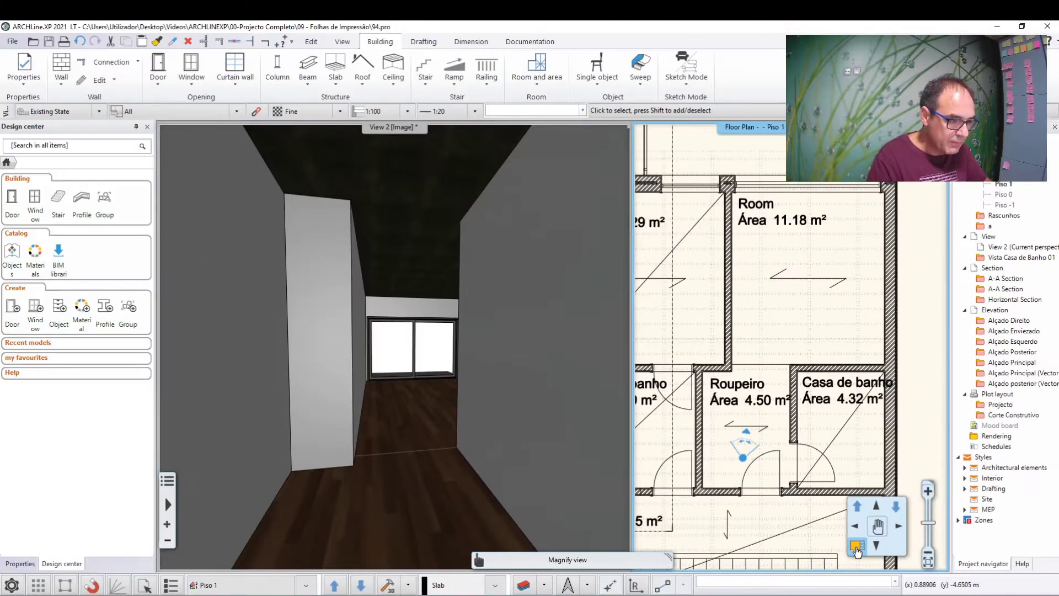
pyautogui.click(856, 551)
# Zoom and center the plan on the Quarto, Room and Roupeiro.
pyautogui.scroll(2, 430, 293)
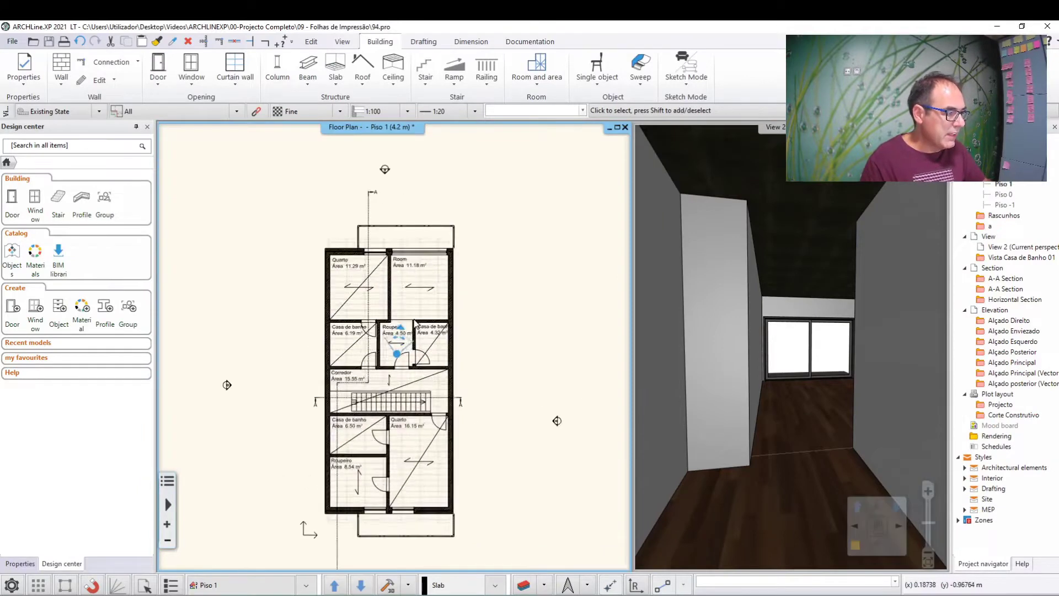
pyautogui.scroll(2, 430, 293)
pyautogui.scroll(2, 430, 293)
pyautogui.moveTo(359, 331); pyautogui.dragTo(356, 364, button='middle')
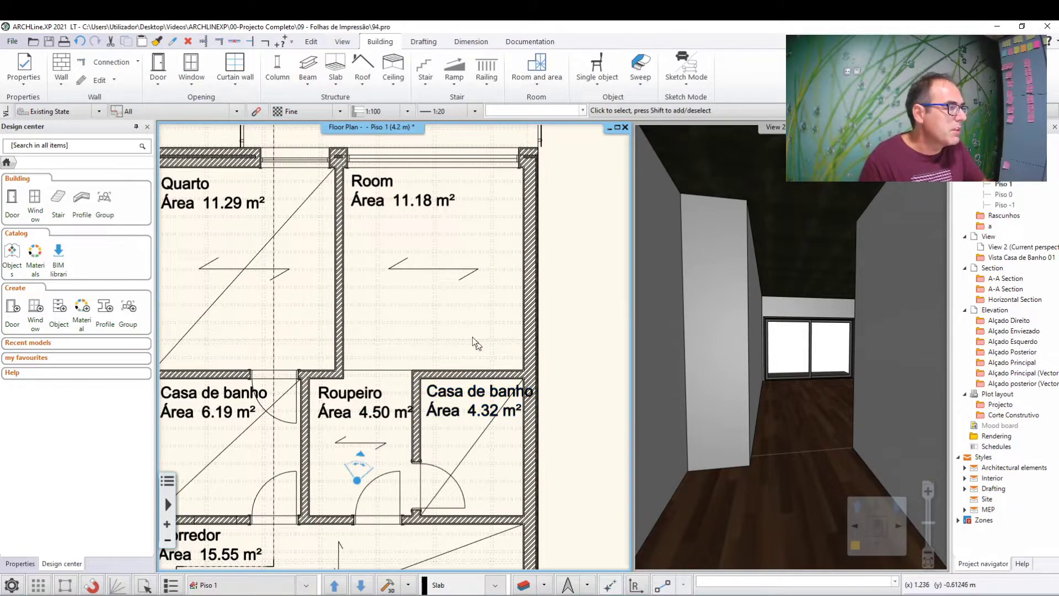
pyautogui.moveTo(392, 70)
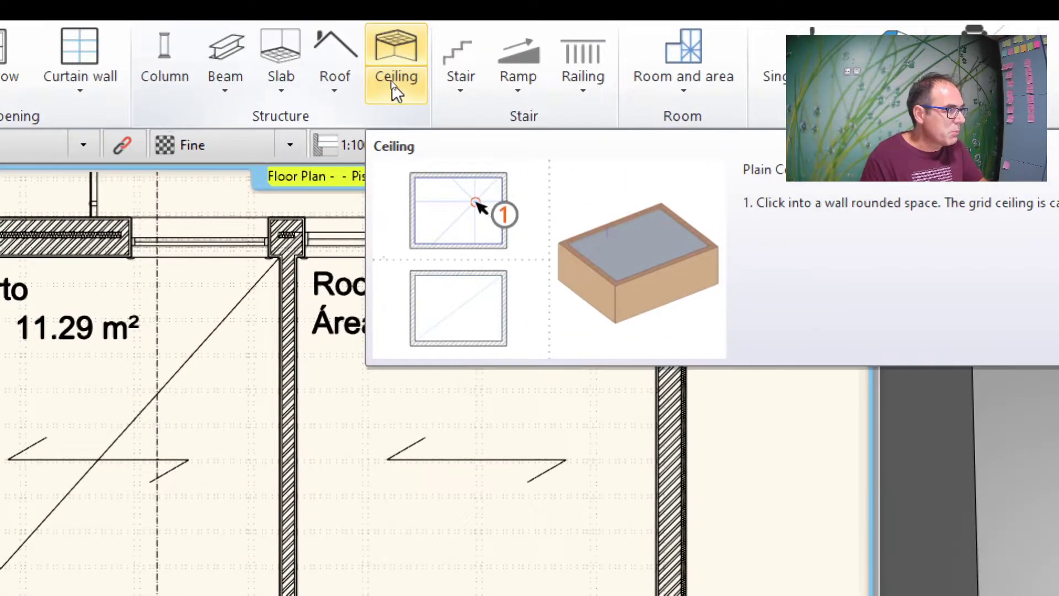
# Start a polygon plain ceiling and fix its first corners along the Roupeiro walls.
pyautogui.click(397, 93)
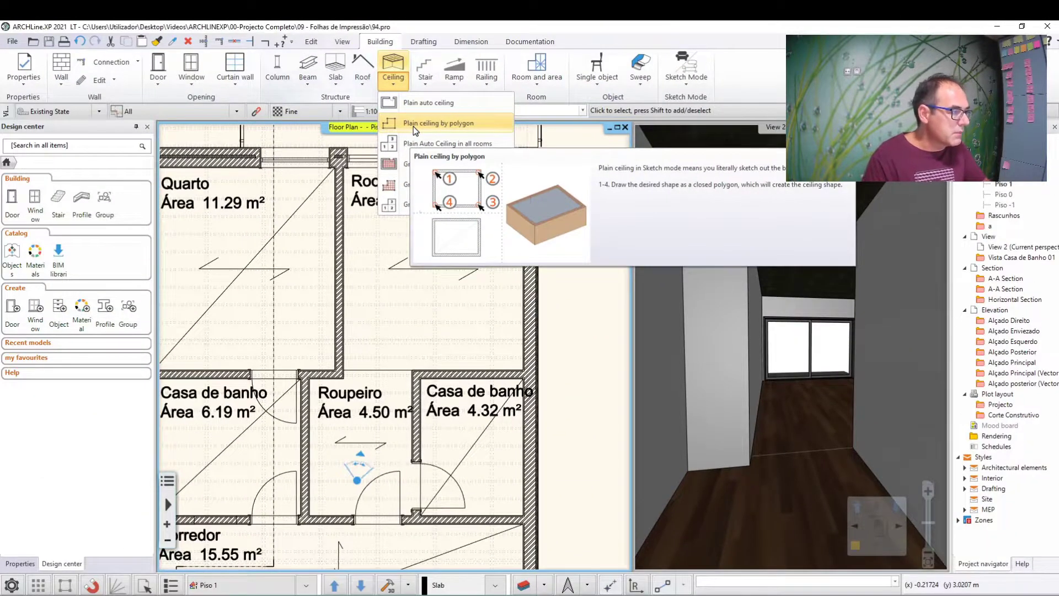
pyautogui.click(413, 127)
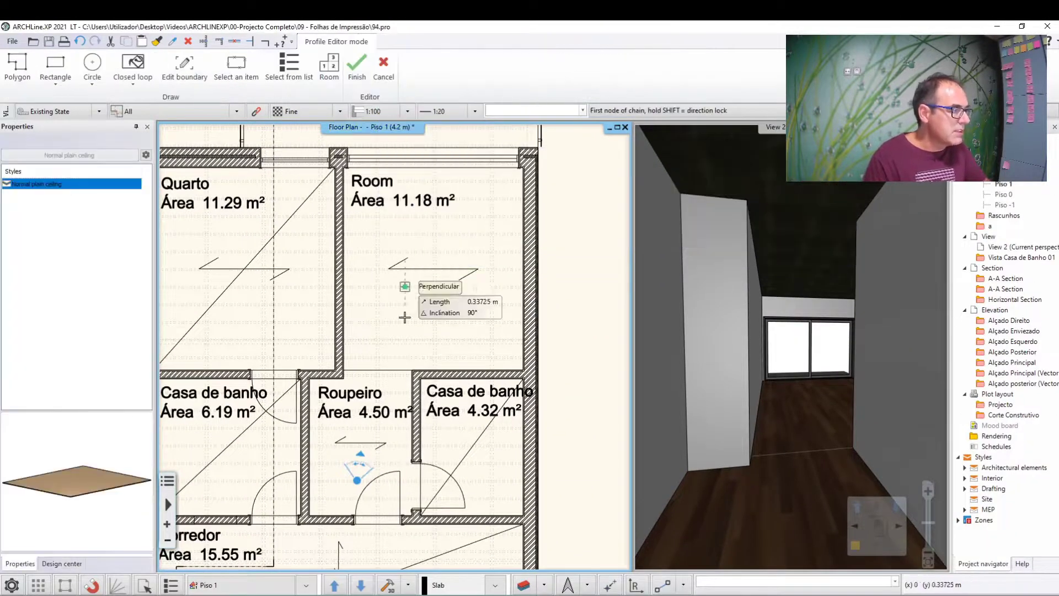
pyautogui.scroll(2, 358, 419)
pyautogui.scroll(2, 377, 343)
pyautogui.scroll(1, 376, 342)
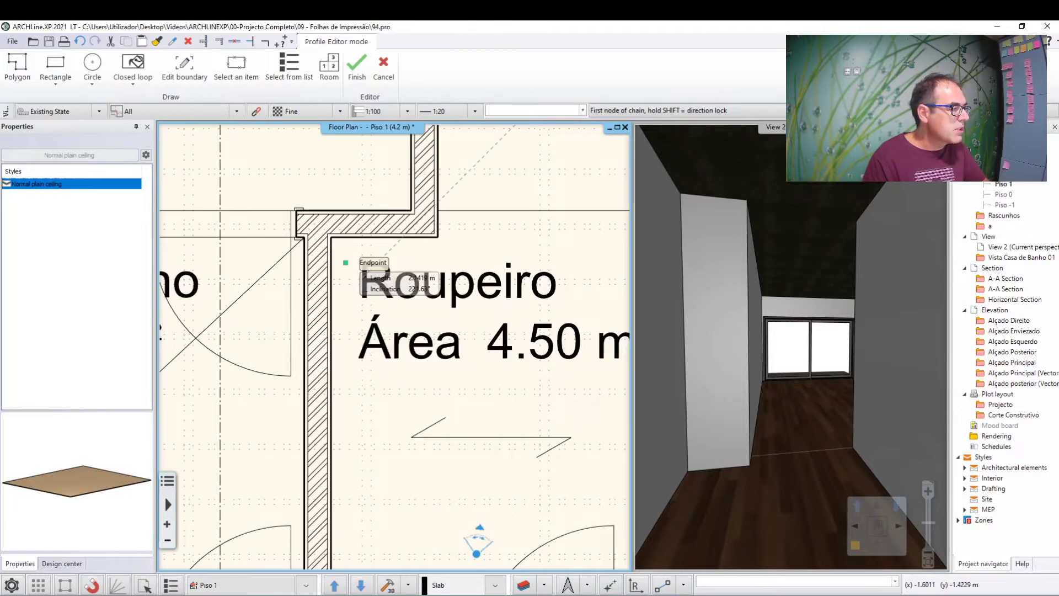
pyautogui.click(326, 238)
pyautogui.moveTo(567, 221); pyautogui.dragTo(425, 219, button='middle')
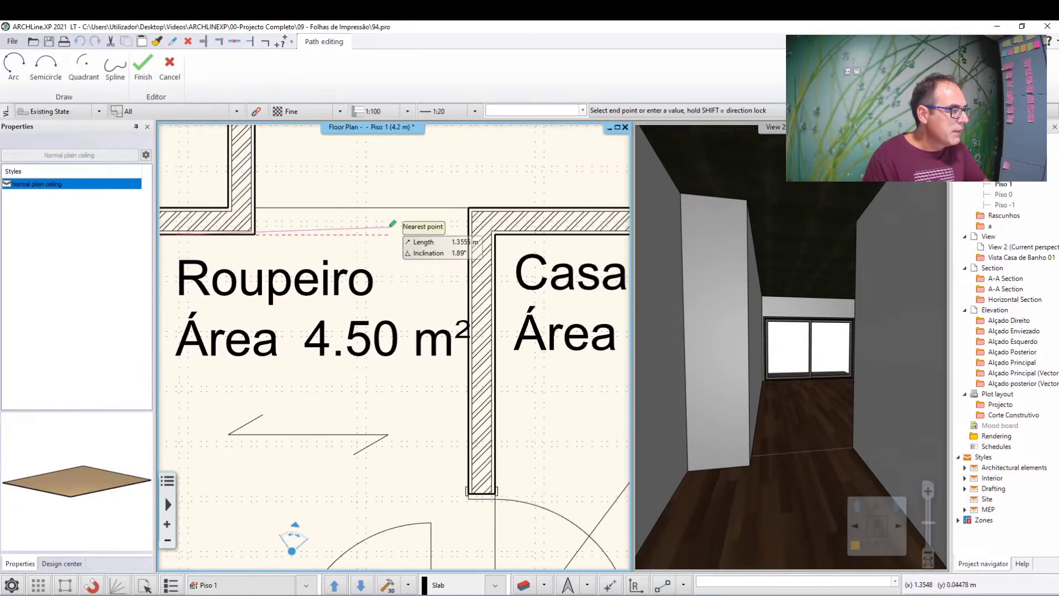
pyautogui.click(468, 235)
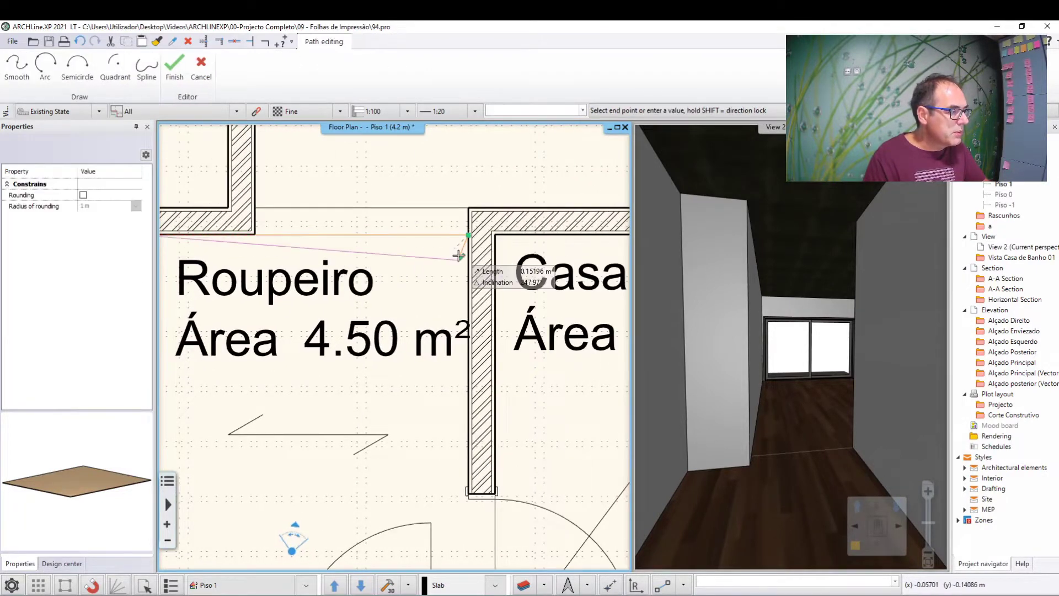
# Fix the corner at the Roupeiro's lower wall end and end the ceiling outline.
pyautogui.scroll(-2, 479, 441)
pyautogui.moveTo(486, 450); pyautogui.dragTo(411, 405, button='middle')
pyautogui.scroll(2, 390, 329)
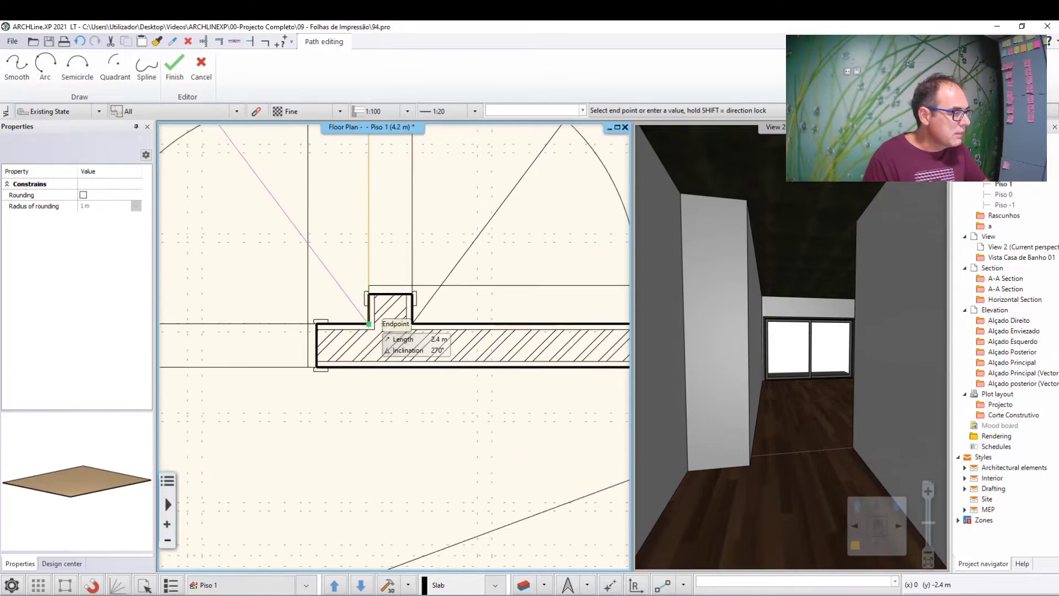
pyautogui.click(363, 326)
pyautogui.scroll(-2, 342, 318)
pyautogui.scroll(2, 386, 323)
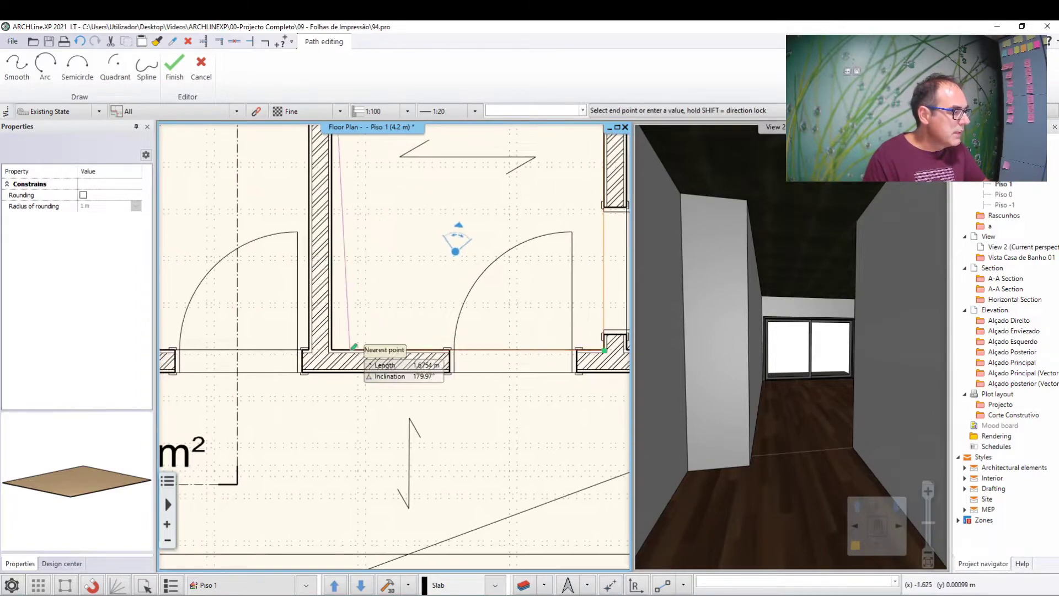
pyautogui.scroll(-2, 333, 343)
pyautogui.scroll(1, 397, 286)
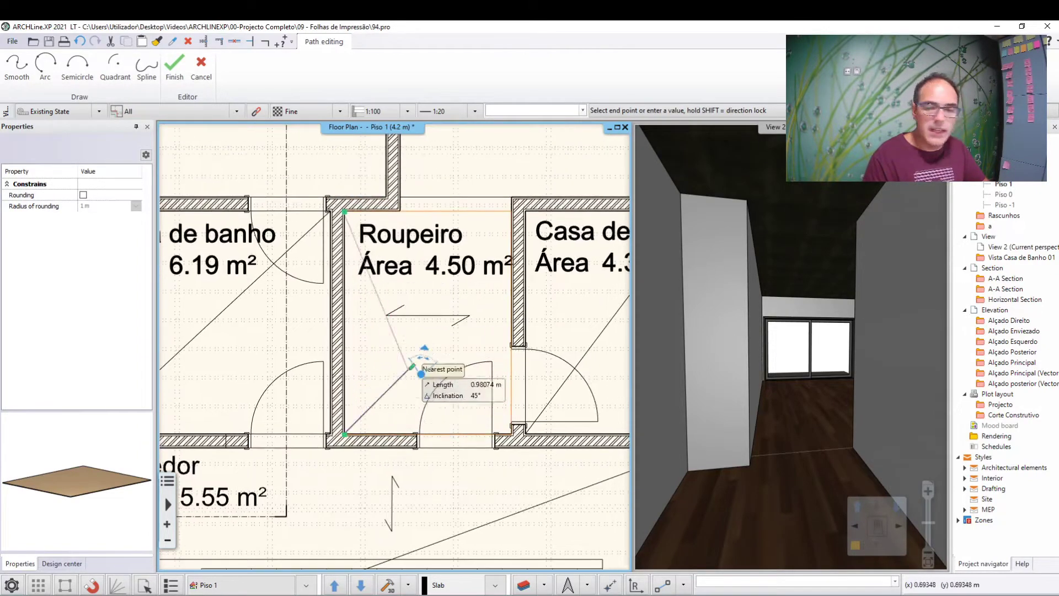
pyautogui.press('Escape')
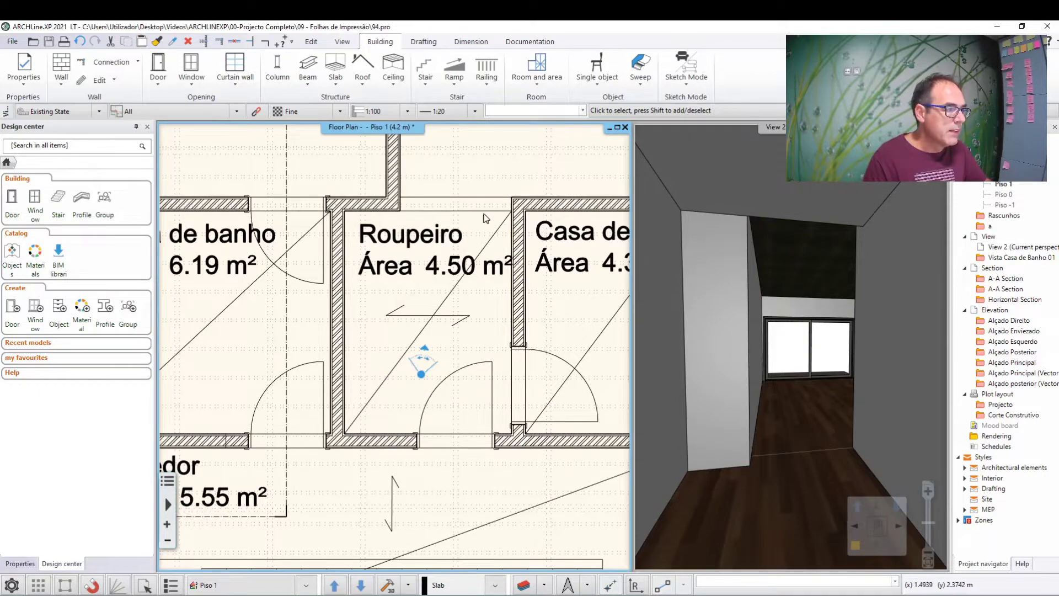
# Apply the Espaços > Habitação > Quarto style to the 11.18 m² Room.
pyautogui.moveTo(484, 218); pyautogui.dragTo(483, 359, button='middle')
pyautogui.scroll(-2, 484, 359)
pyautogui.moveTo(452, 275); pyautogui.dragTo(430, 303, button='middle')
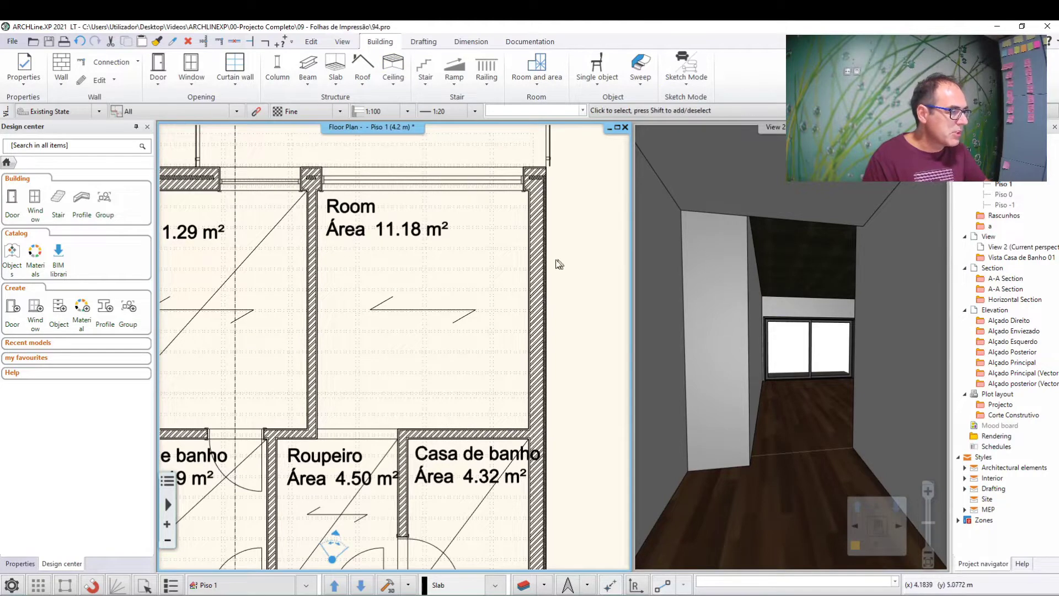
pyautogui.click(353, 237)
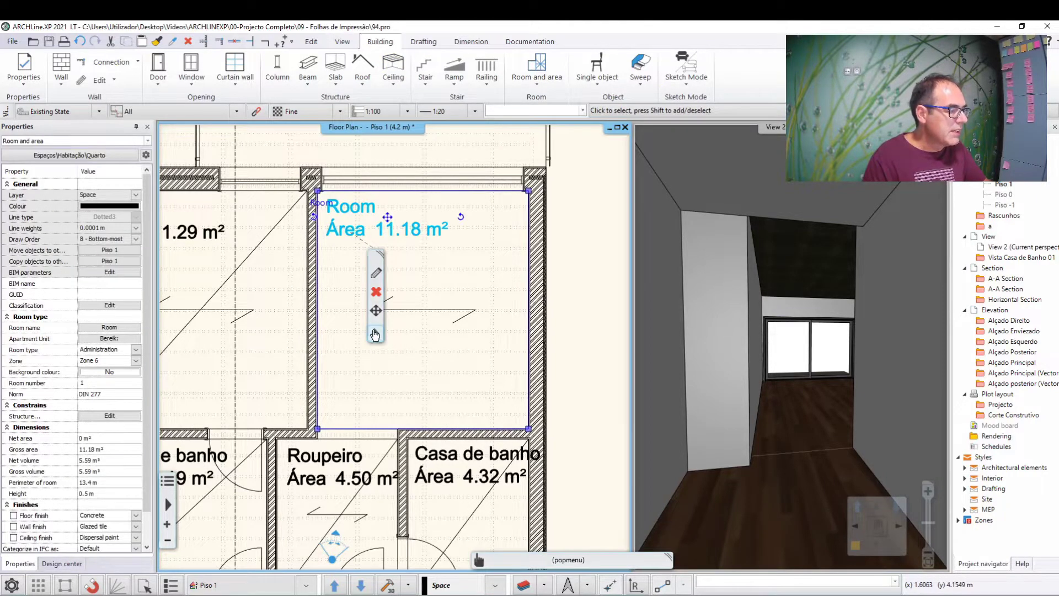
pyautogui.click(375, 273)
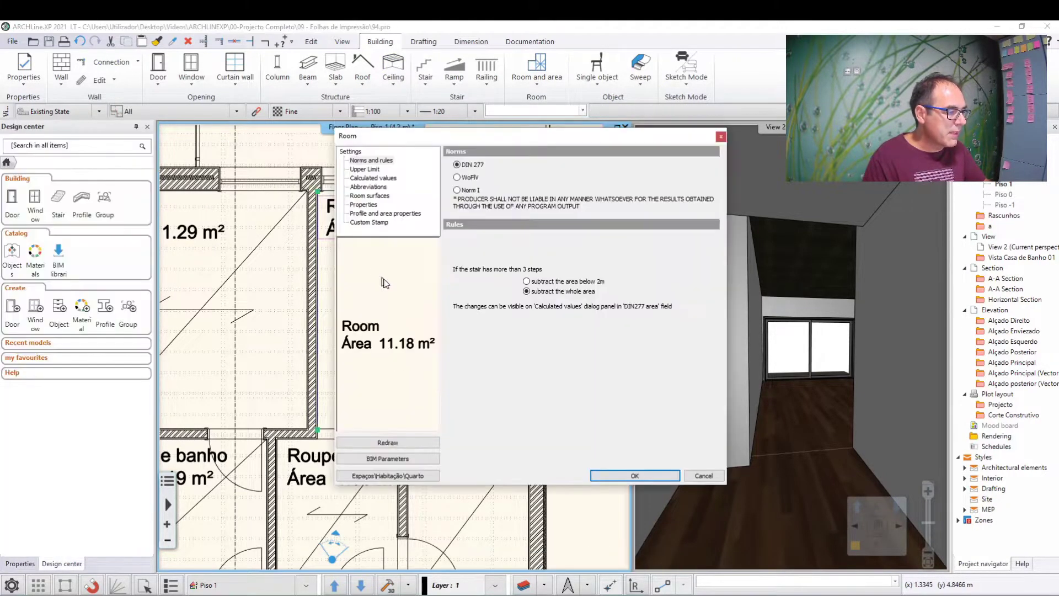
pyautogui.click(386, 478)
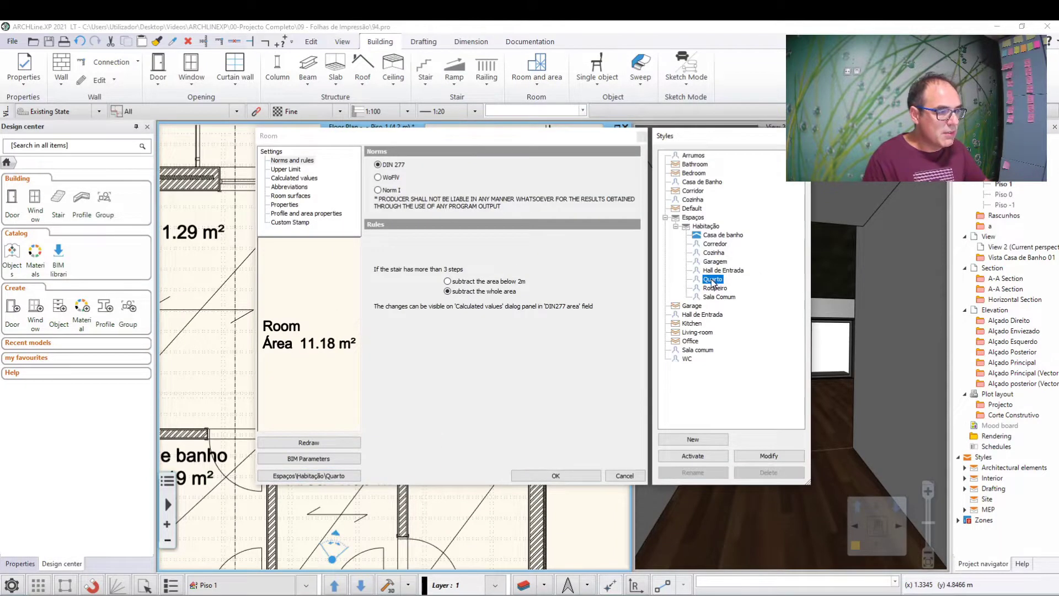
pyautogui.click(698, 457)
pyautogui.click(584, 476)
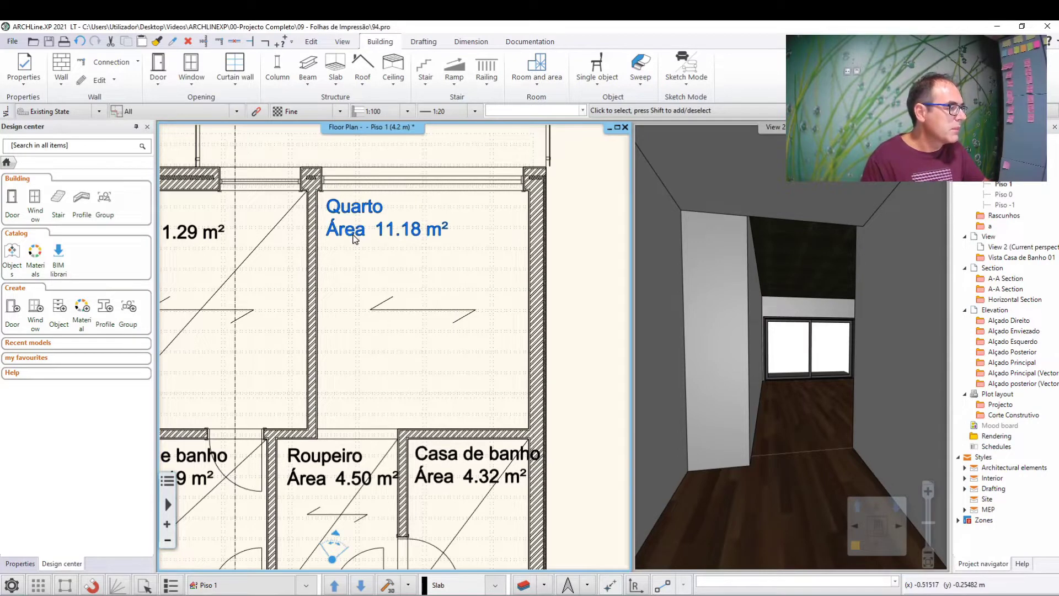
# Cancel an automatic plain ceiling attempt and start a polygon plain ceiling instead.
pyautogui.click(393, 69)
pyautogui.click(411, 104)
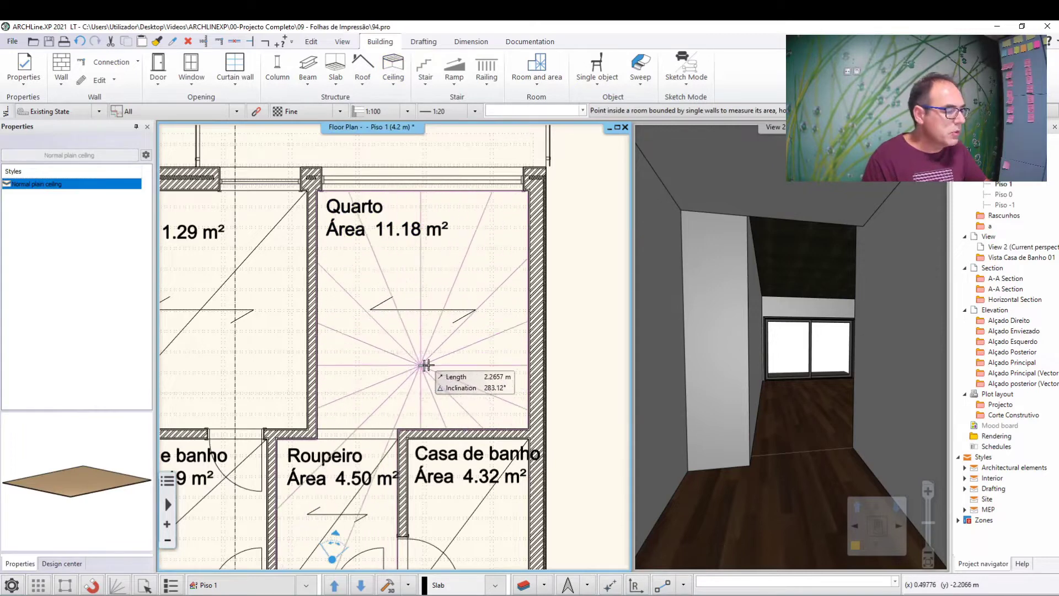
pyautogui.click(442, 351)
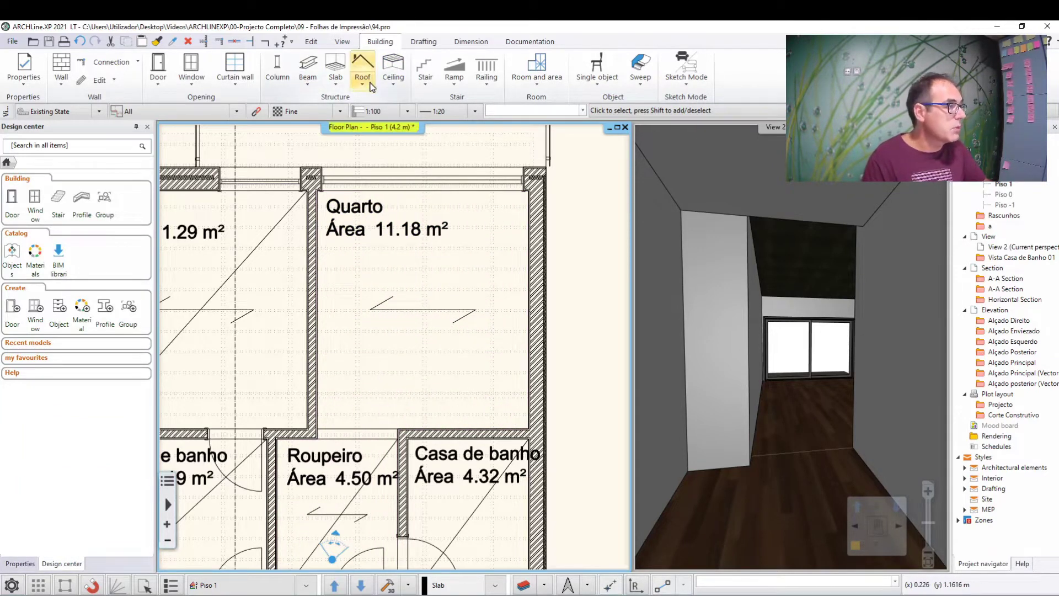
pyautogui.click(391, 88)
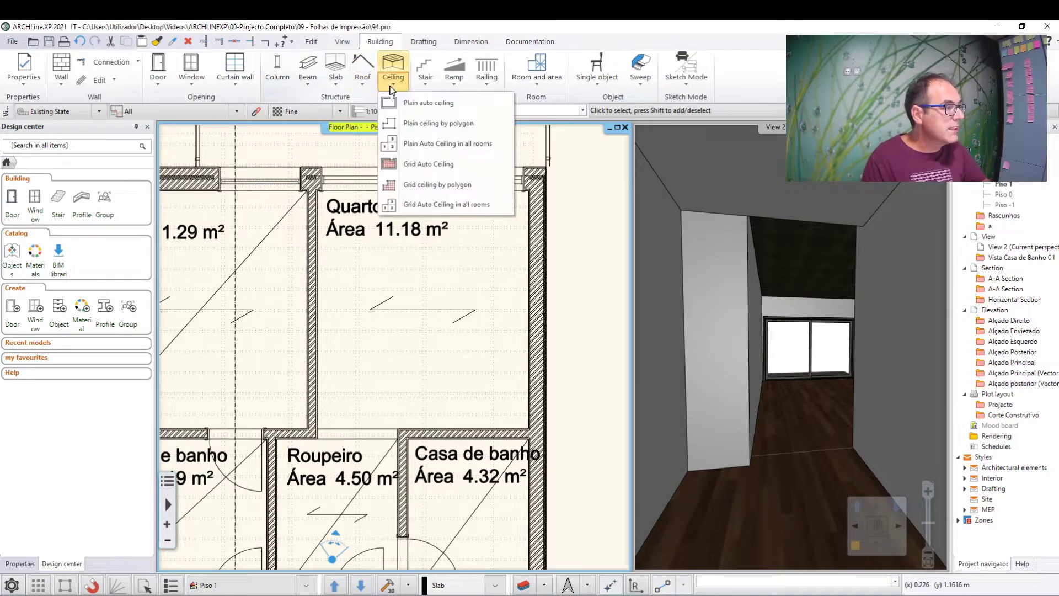
pyautogui.click(414, 125)
pyautogui.scroll(2, 331, 345)
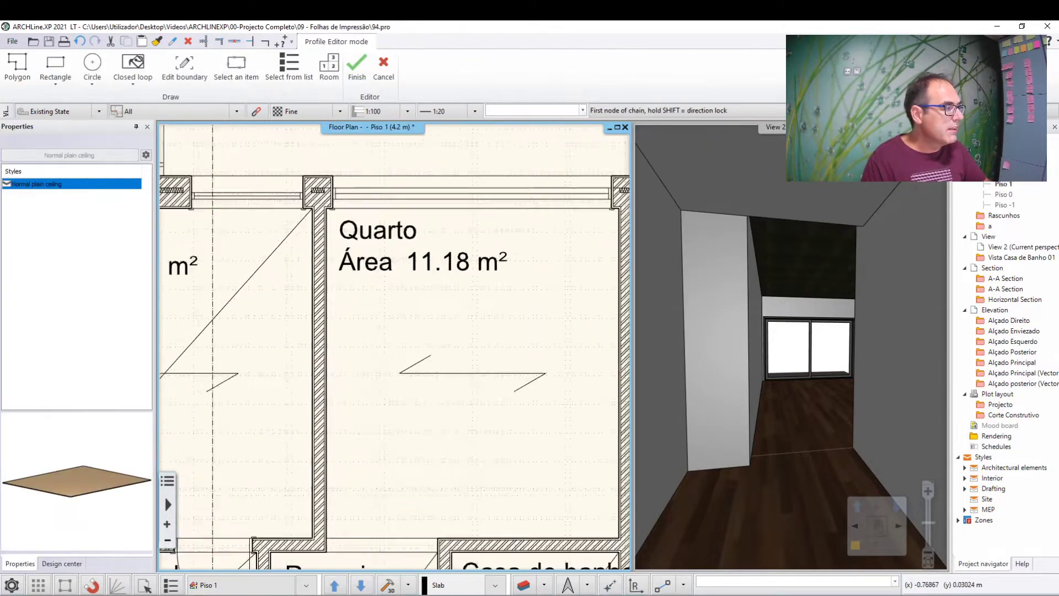
pyautogui.scroll(2, 332, 346)
pyautogui.scroll(1, 332, 345)
# Place the first three corners of the Quarto ceiling outline at the walls.
pyautogui.click(332, 346)
pyautogui.scroll(-3, 332, 345)
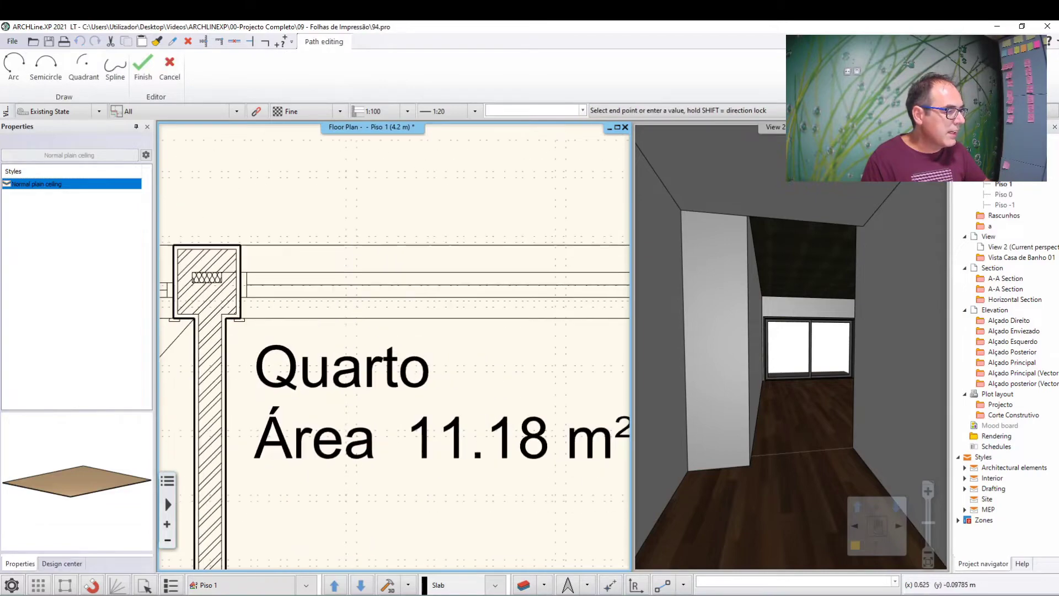
pyautogui.scroll(2, 406, 302)
pyautogui.scroll(2, 356, 279)
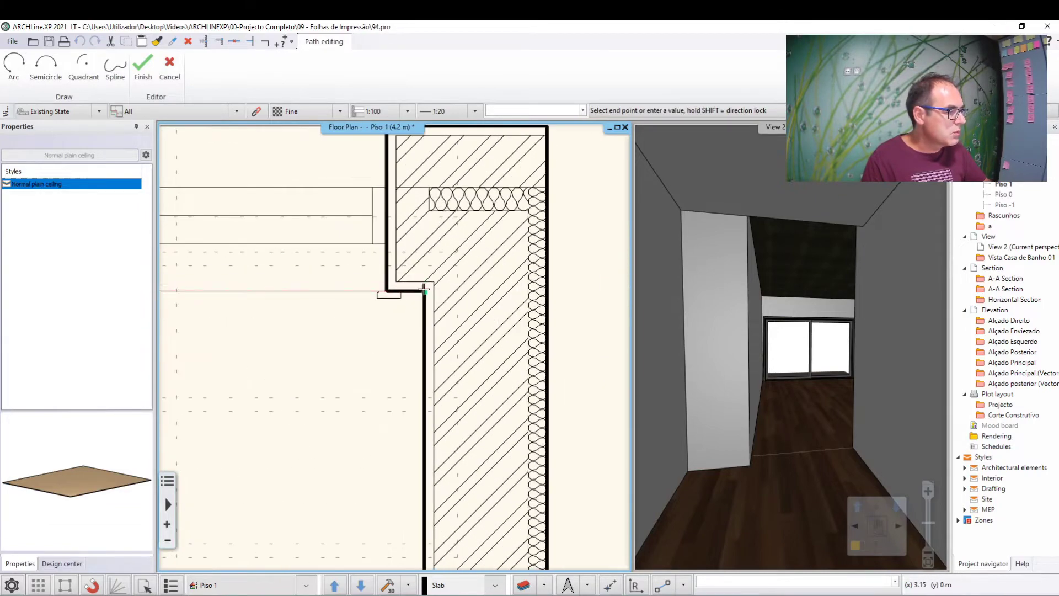
pyautogui.click(356, 279)
pyautogui.scroll(-2, 356, 279)
pyautogui.scroll(-1, 404, 418)
pyautogui.scroll(2, 404, 418)
pyautogui.scroll(2, 394, 402)
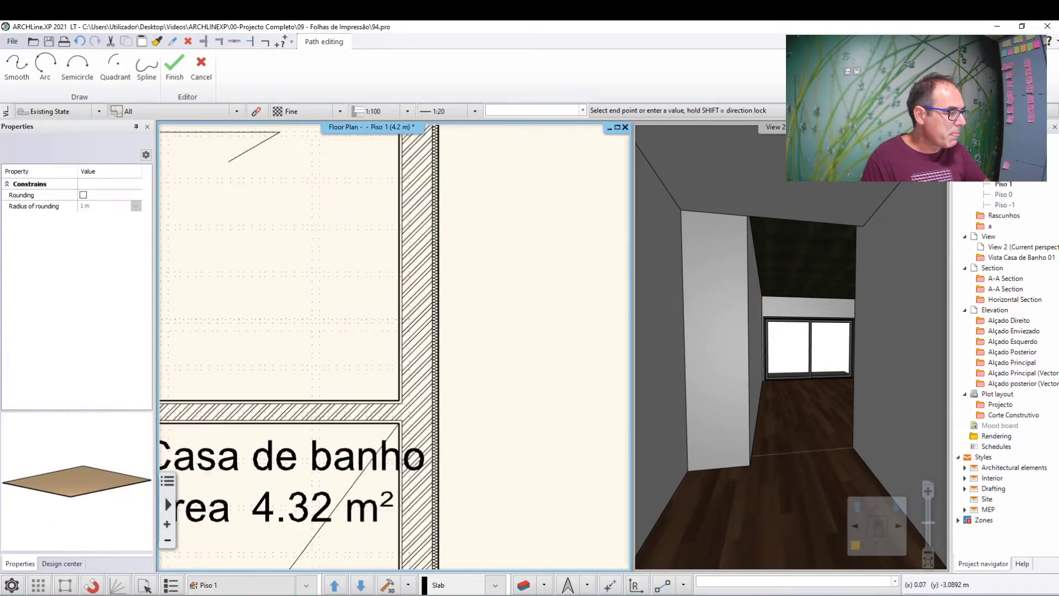
pyautogui.click(393, 397)
# Add the remaining points along the Roupeiro wall and finish the Quarto outline.
pyautogui.scroll(-2, 355, 425)
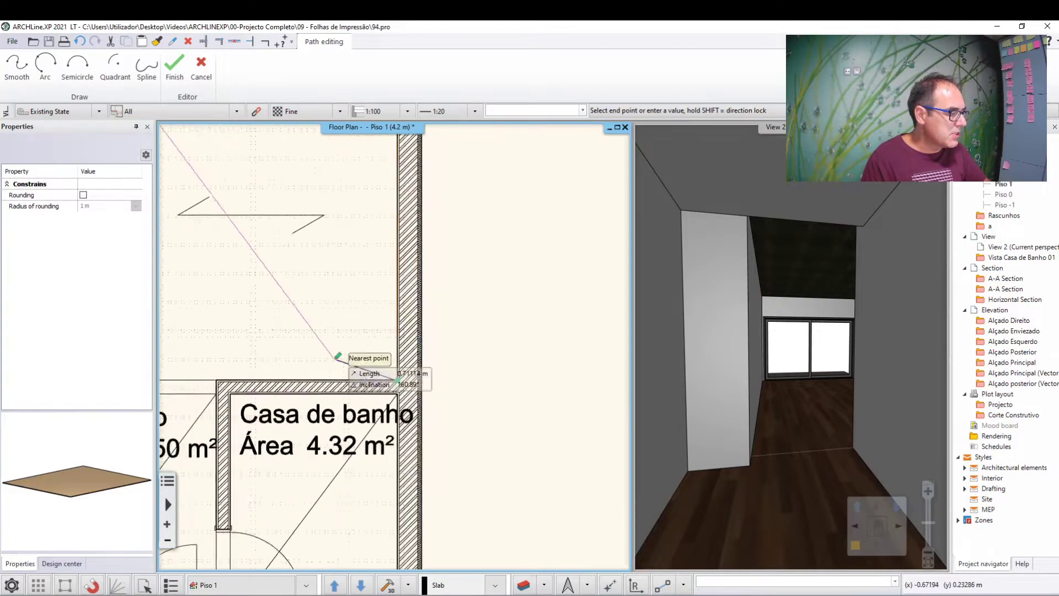
pyautogui.scroll(2, 407, 349)
pyautogui.scroll(1, 509, 353)
pyautogui.click(517, 334)
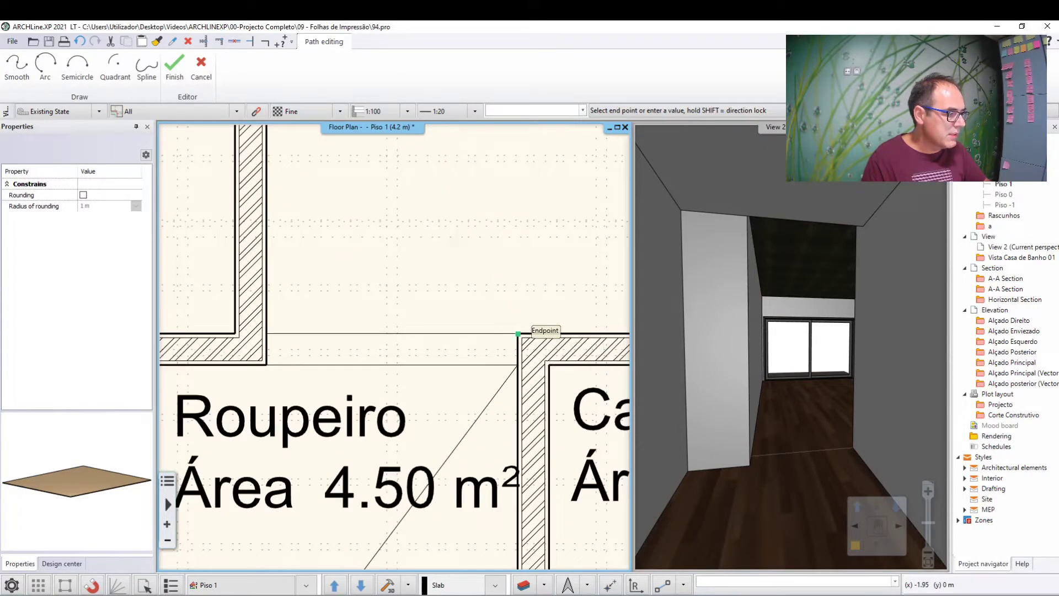
pyautogui.click(518, 365)
pyautogui.click(267, 365)
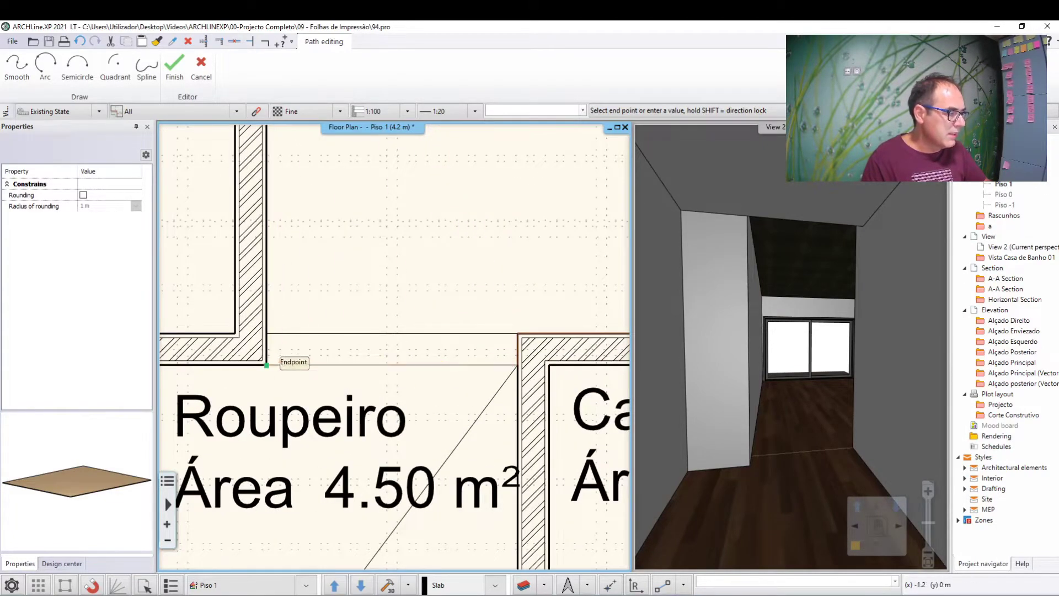
pyautogui.scroll(-5, 366, 461)
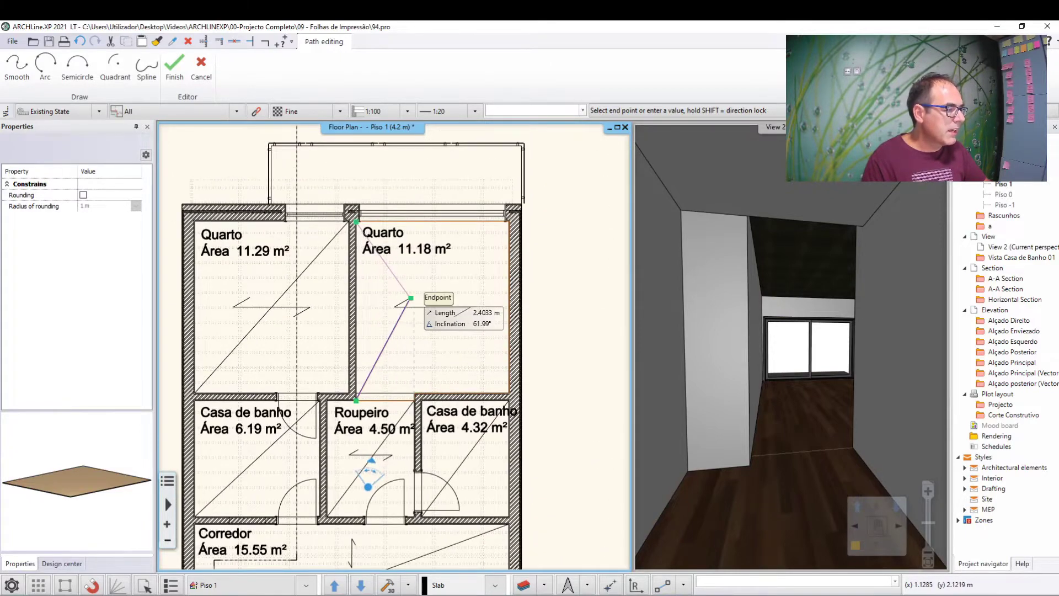
pyautogui.press('Return')
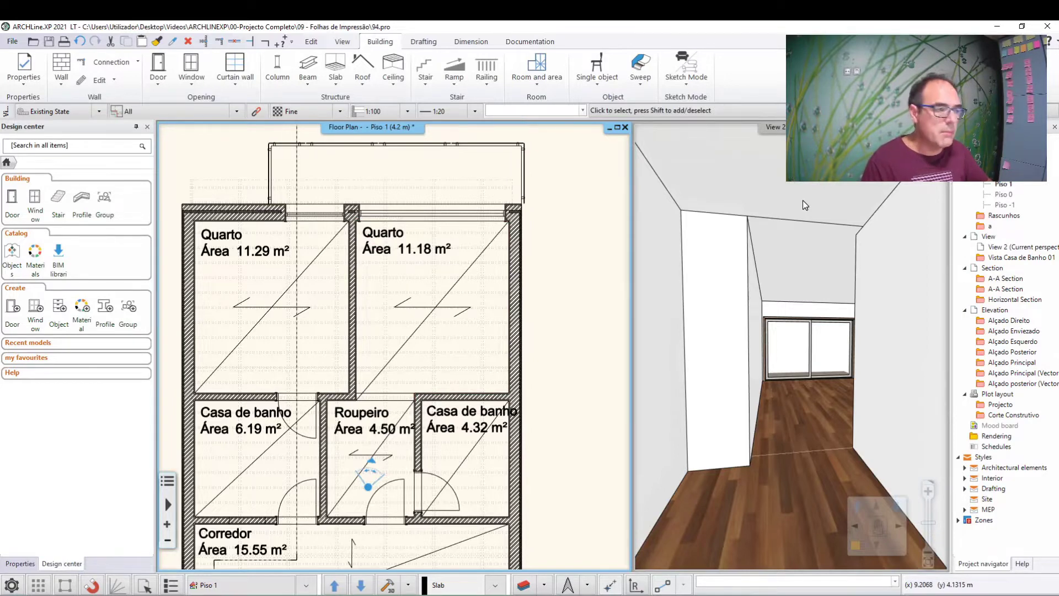
# Select a ceiling in the 3D view and set its base elevation to 2.4 m.
pyautogui.moveTo(481, 345); pyautogui.dragTo(483, 289, button='middle')
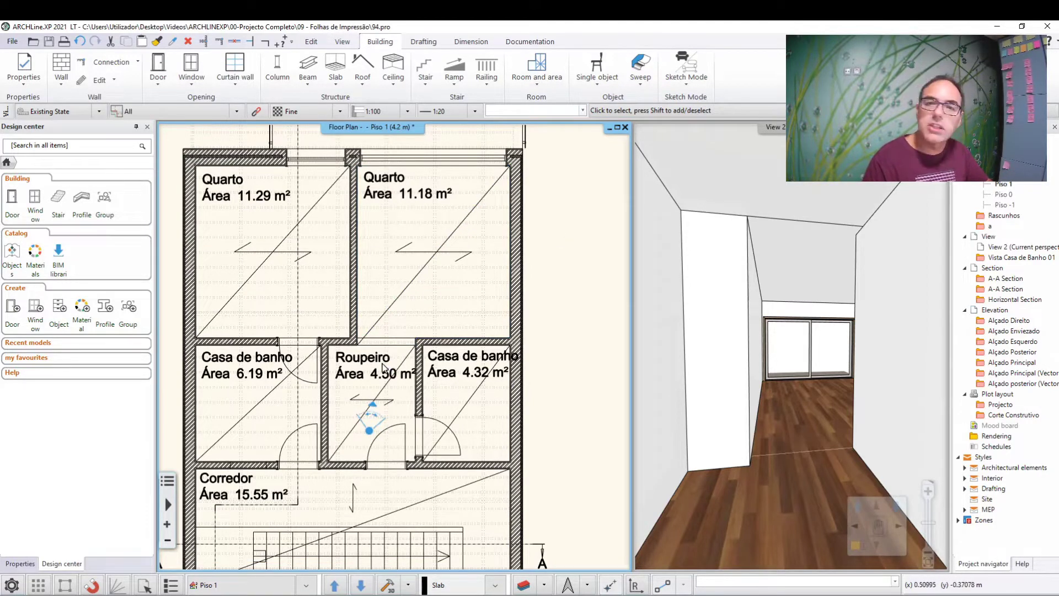
pyautogui.click(456, 231)
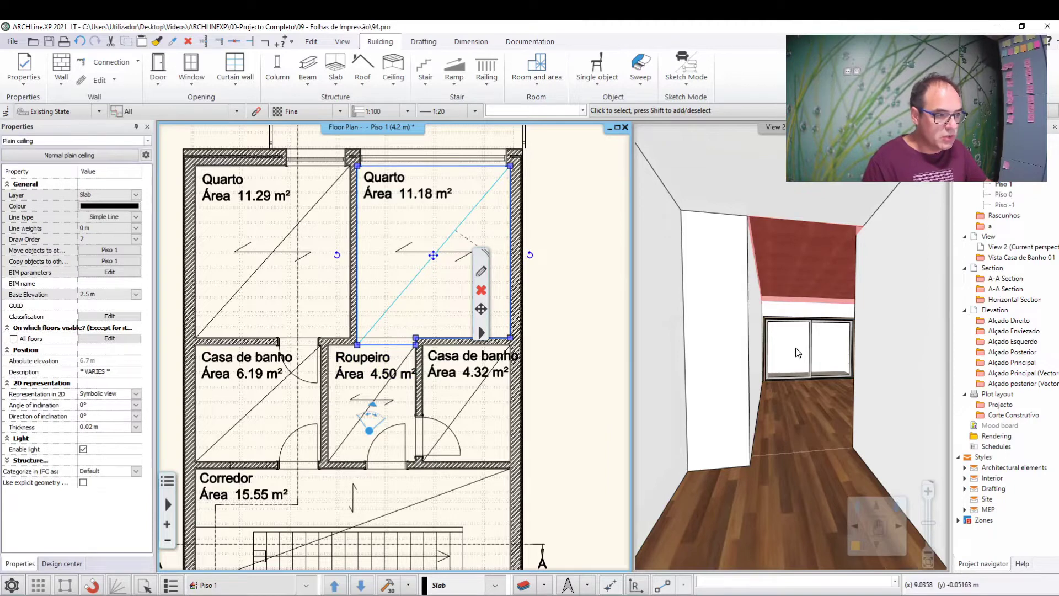
pyautogui.click(524, 289)
pyautogui.click(815, 277)
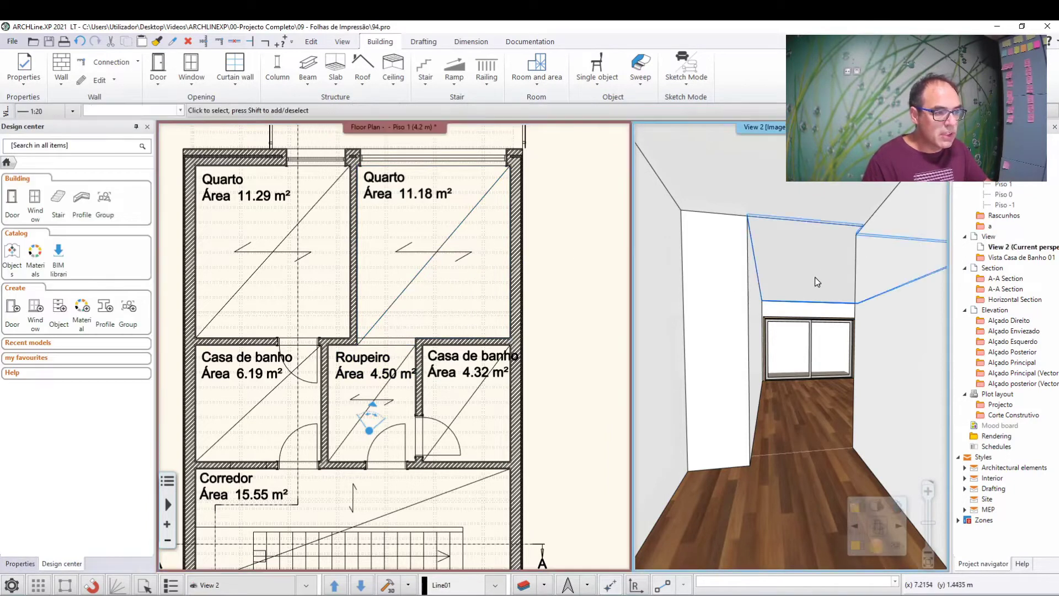
pyautogui.click(817, 271)
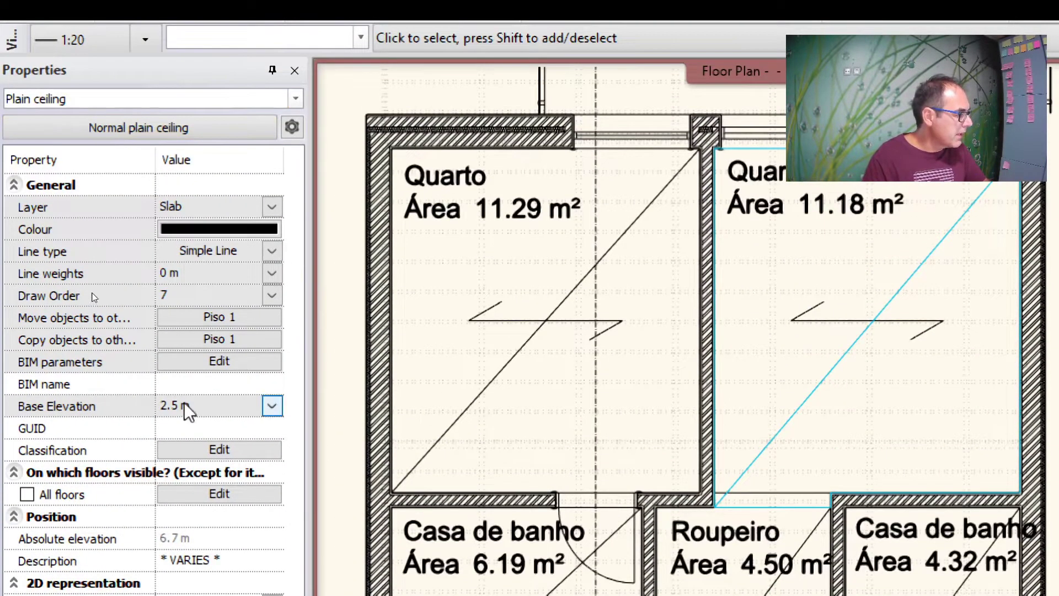
pyautogui.click(184, 406)
pyautogui.write('2')
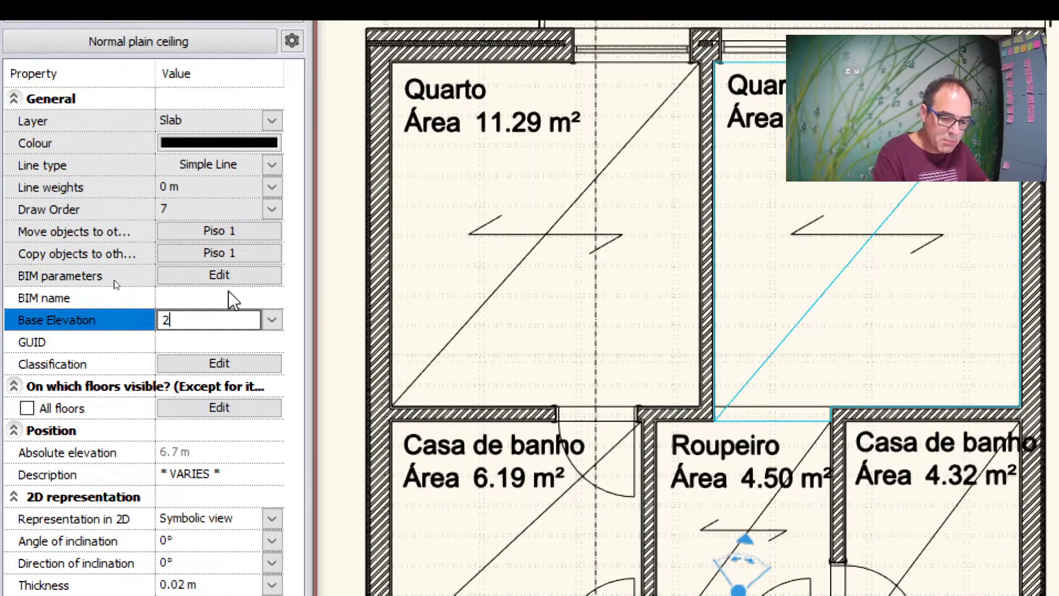
pyautogui.write('.4')
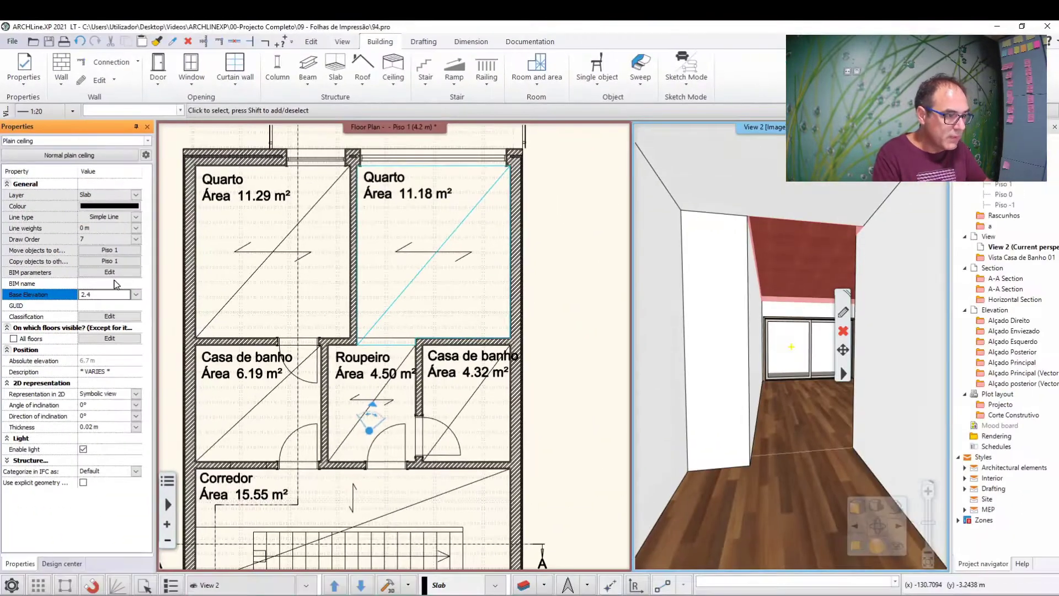
pyautogui.press('Return')
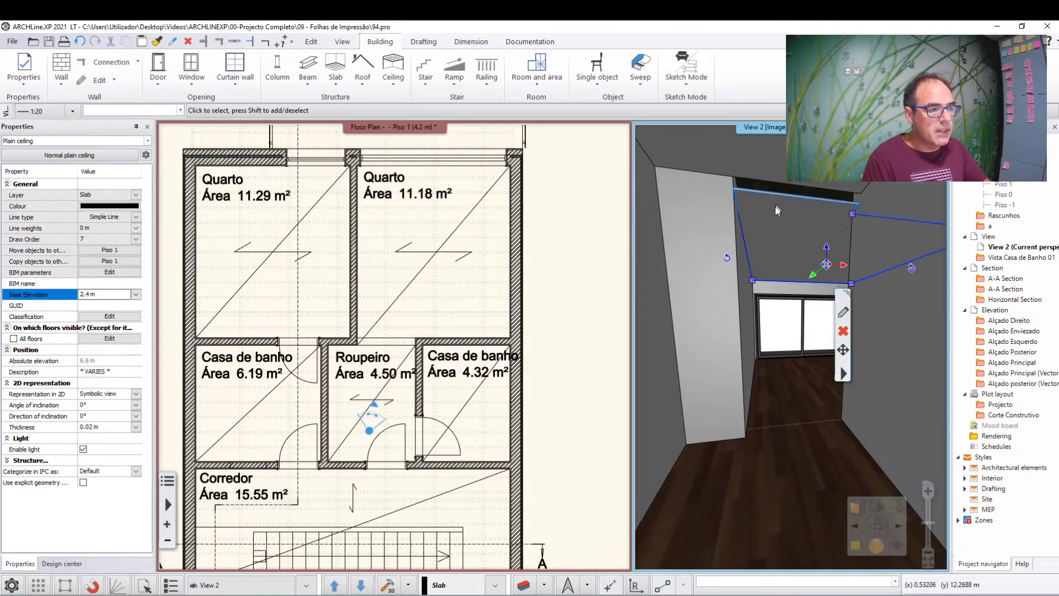
pyautogui.press('Escape')
# Select the other ceiling in 3D and set its base elevation to 2.6 m.
pyautogui.scroll(-1, 792, 234)
pyautogui.scroll(-1, 803, 250)
pyautogui.scroll(-1, 782, 247)
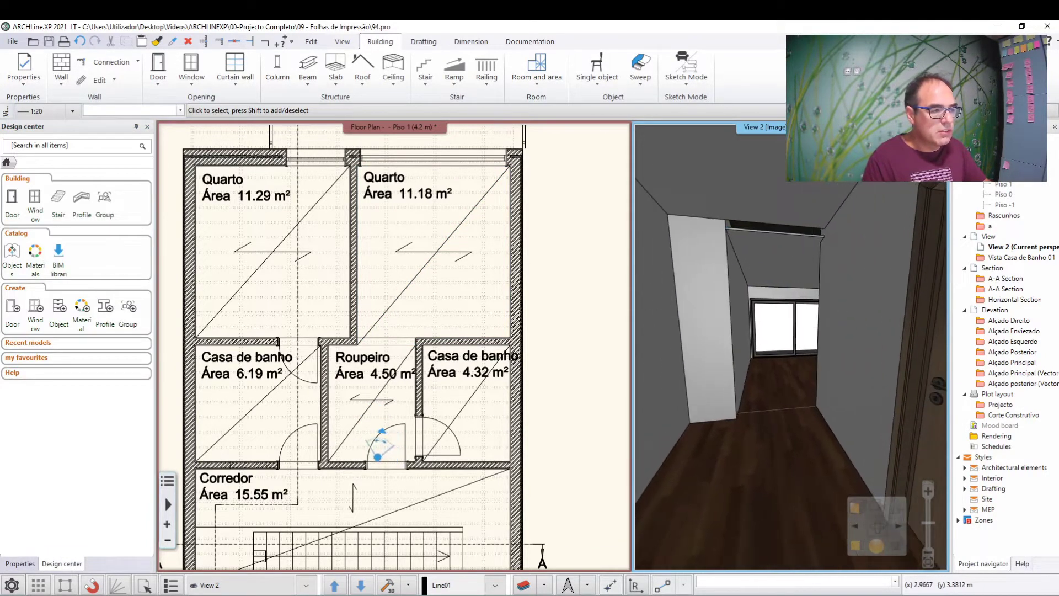
pyautogui.scroll(-1, 793, 243)
pyautogui.click(797, 208)
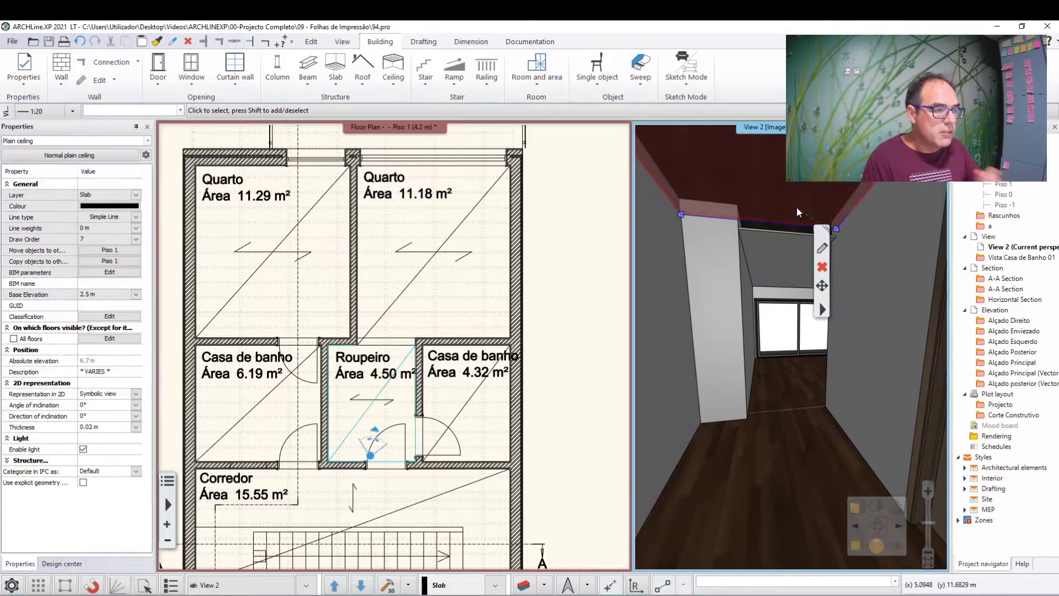
pyautogui.click(105, 294)
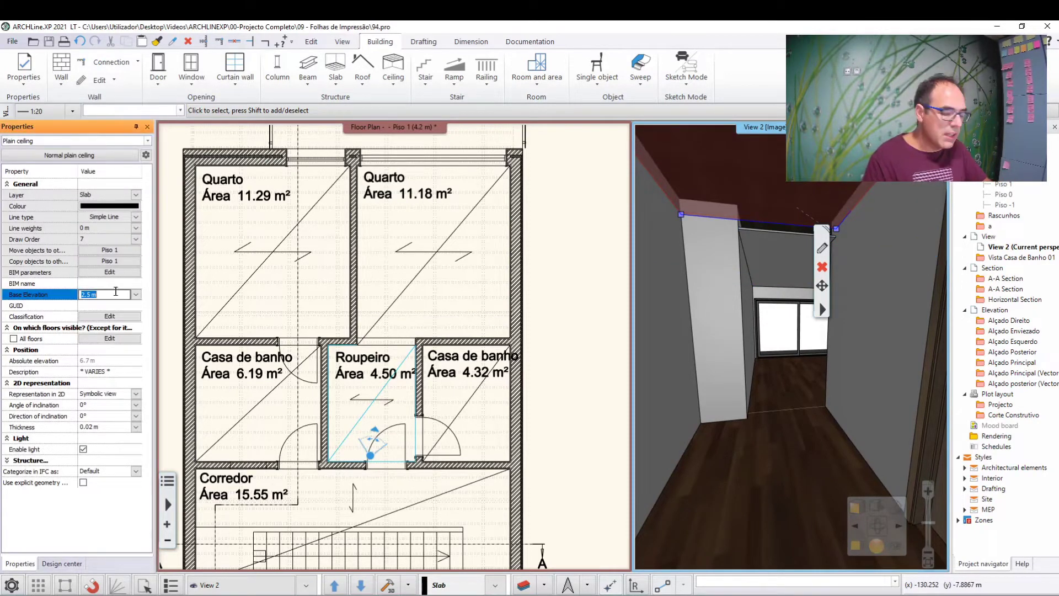
pyautogui.write('2.6')
pyautogui.press('Return')
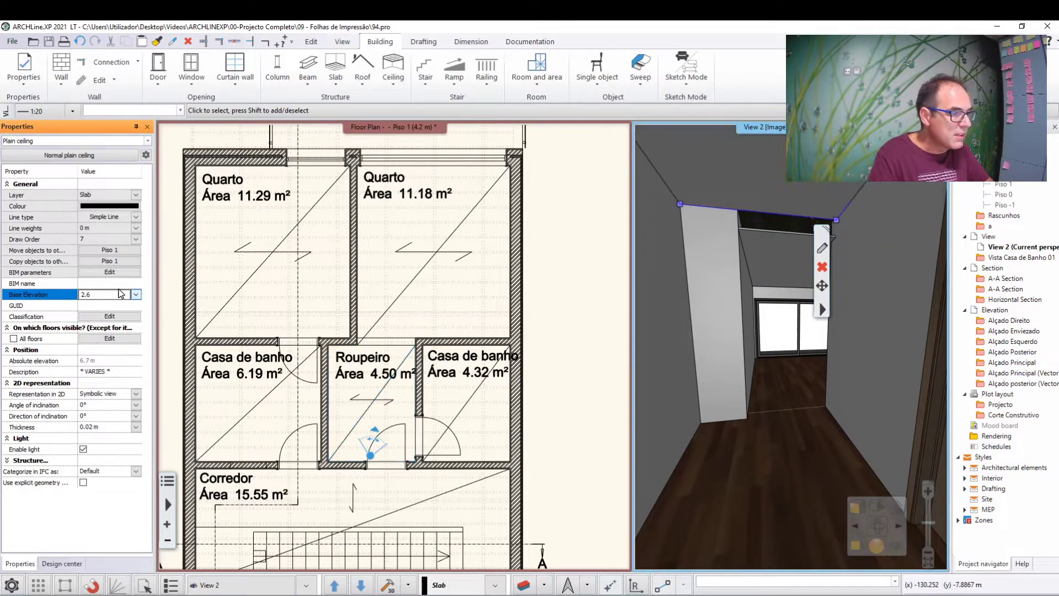
# Select the lower 2.4 m ceiling and delete it.
pyautogui.click(711, 245)
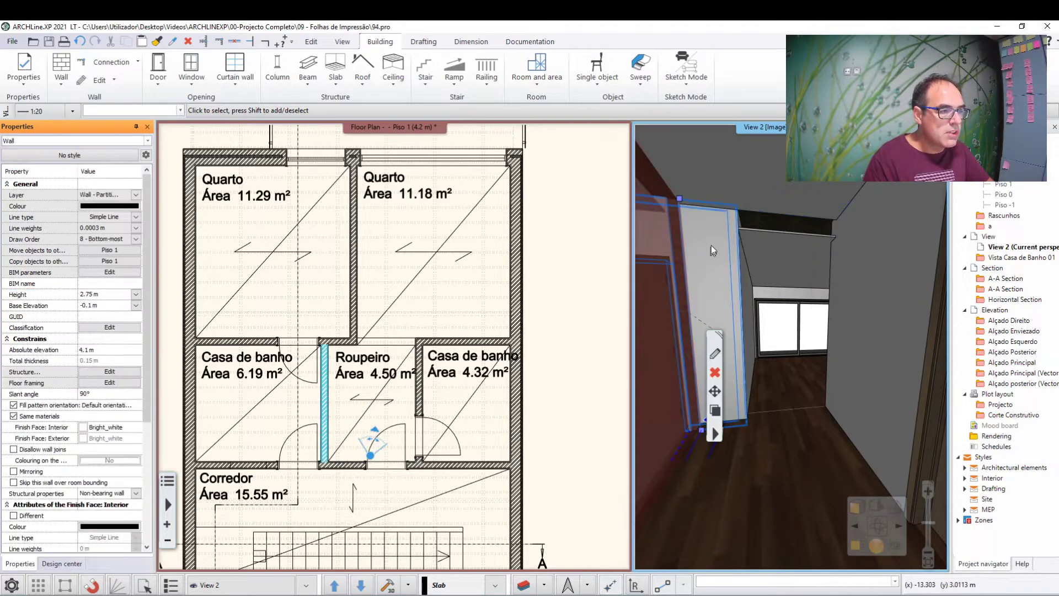
pyautogui.click(770, 250)
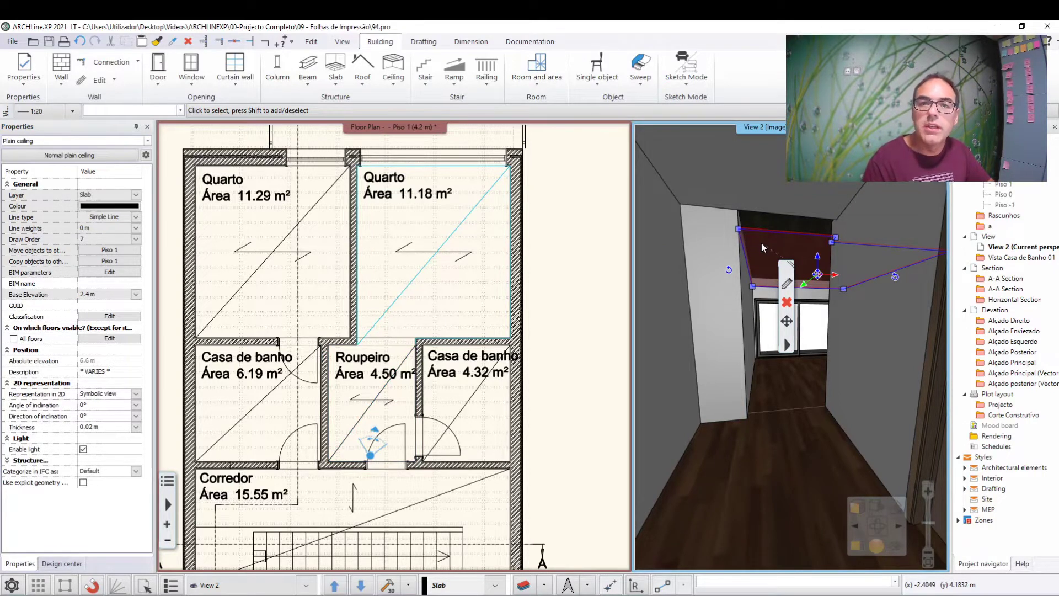
pyautogui.press('Delete')
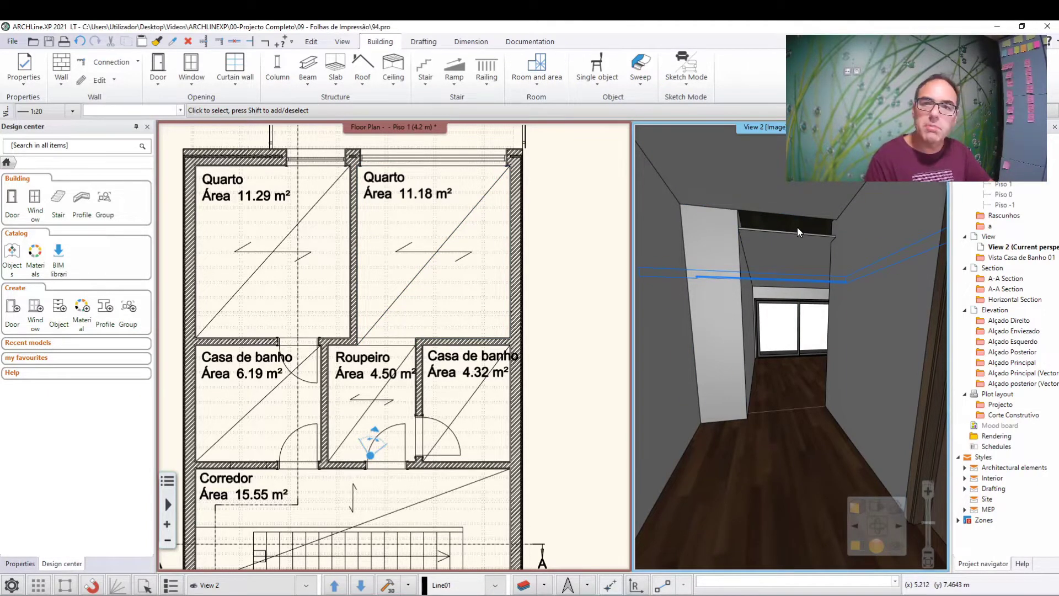
# Move the 3D camera forward, switch the plan to Piso 0, and aim at the staircase.
pyautogui.click(853, 551)
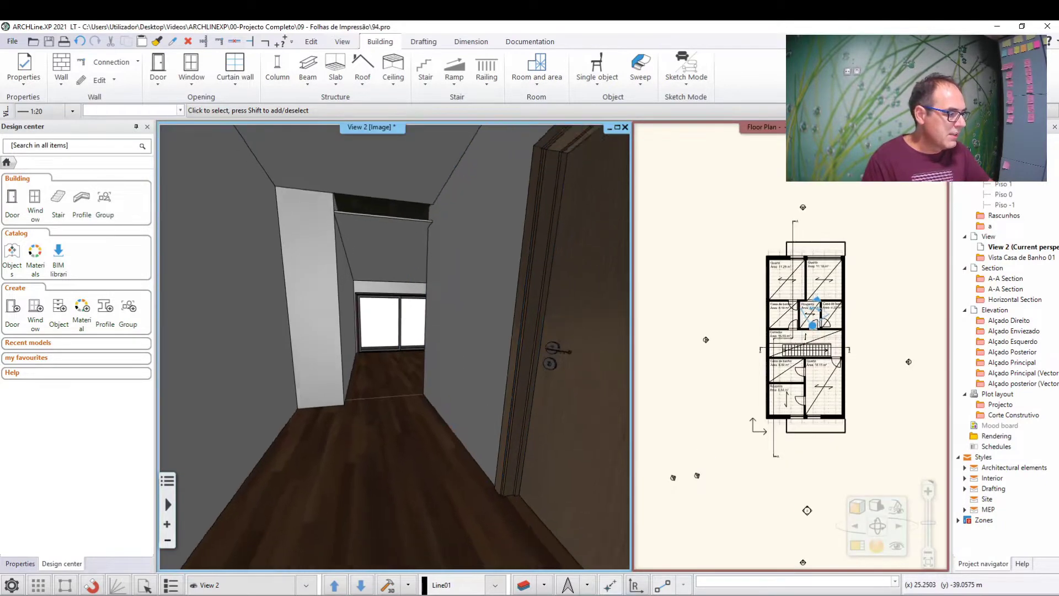
pyautogui.press('Up')
pyautogui.press('Up')
pyautogui.press('Up')
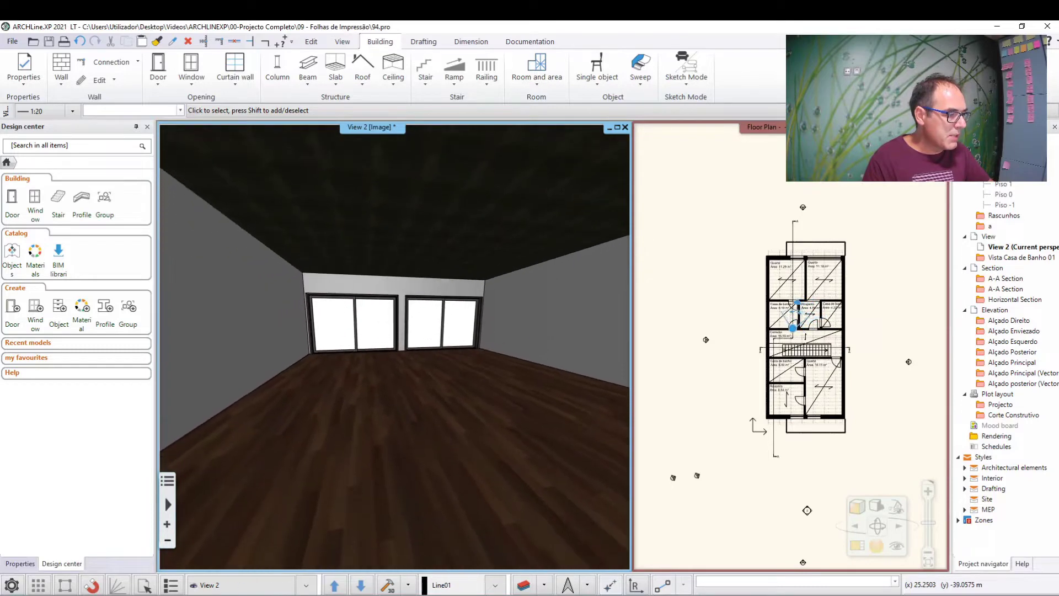
pyautogui.click(752, 508)
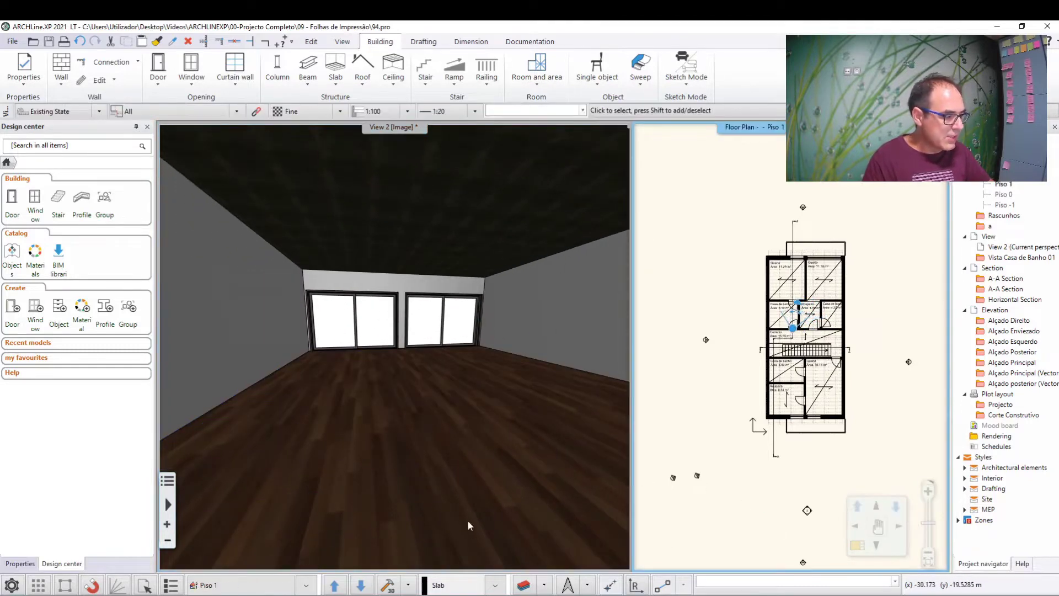
pyautogui.click(362, 585)
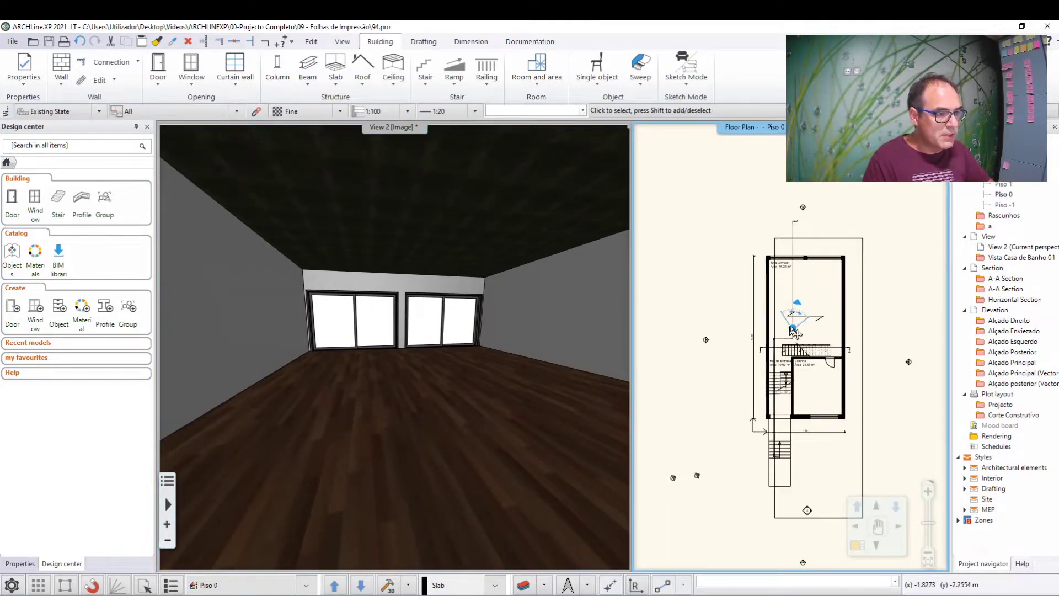
pyautogui.moveTo(800, 303)
pyautogui.mouseDown()
pyautogui.moveTo(778, 332)
pyautogui.moveTo(778, 357)
pyautogui.moveTo(794, 352)
pyautogui.mouseUp()
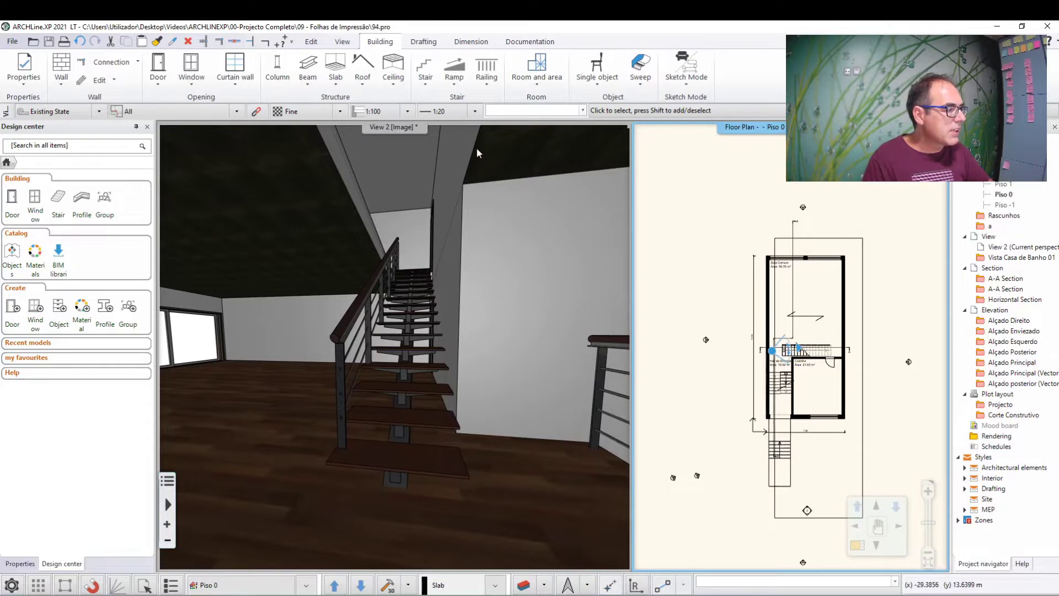
# Inspect the staircase, then zoom the Piso 0 plan onto the Hall de Entrada and stair.
pyautogui.click(798, 351)
pyautogui.click(810, 327)
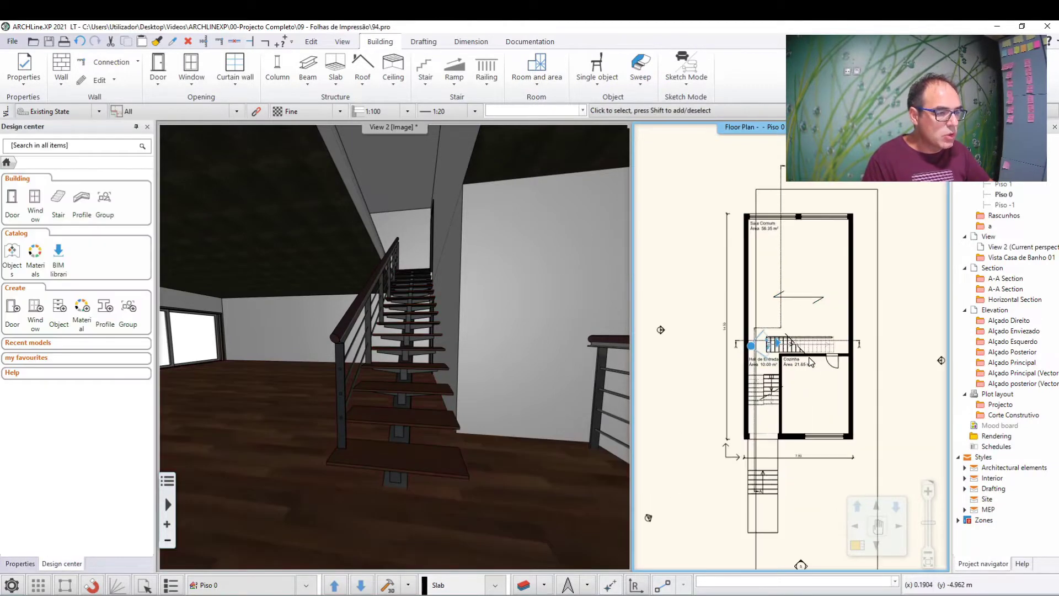
pyautogui.scroll(5, 808, 357)
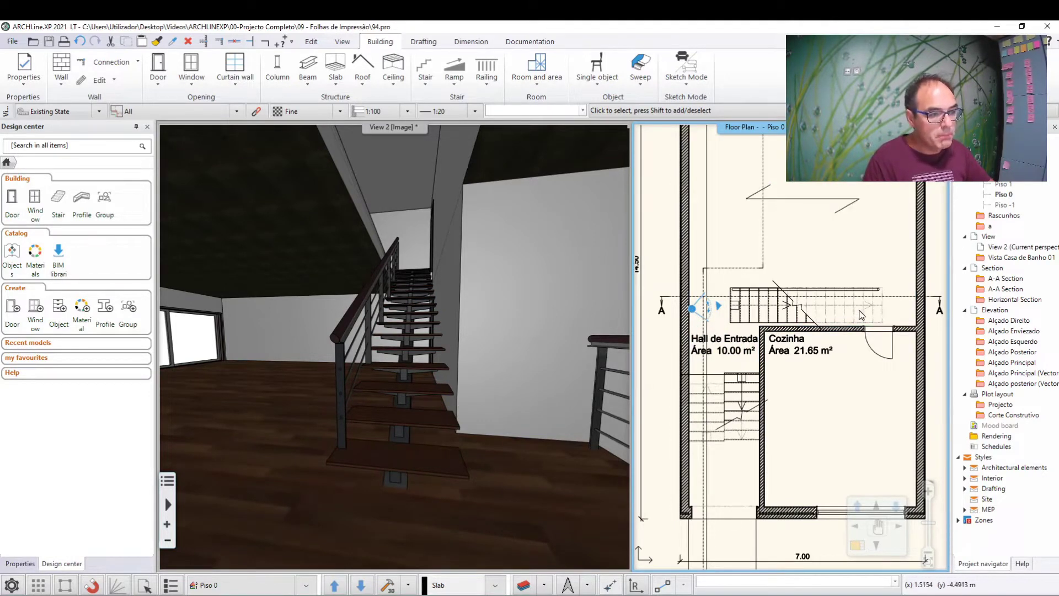
pyautogui.click(465, 300)
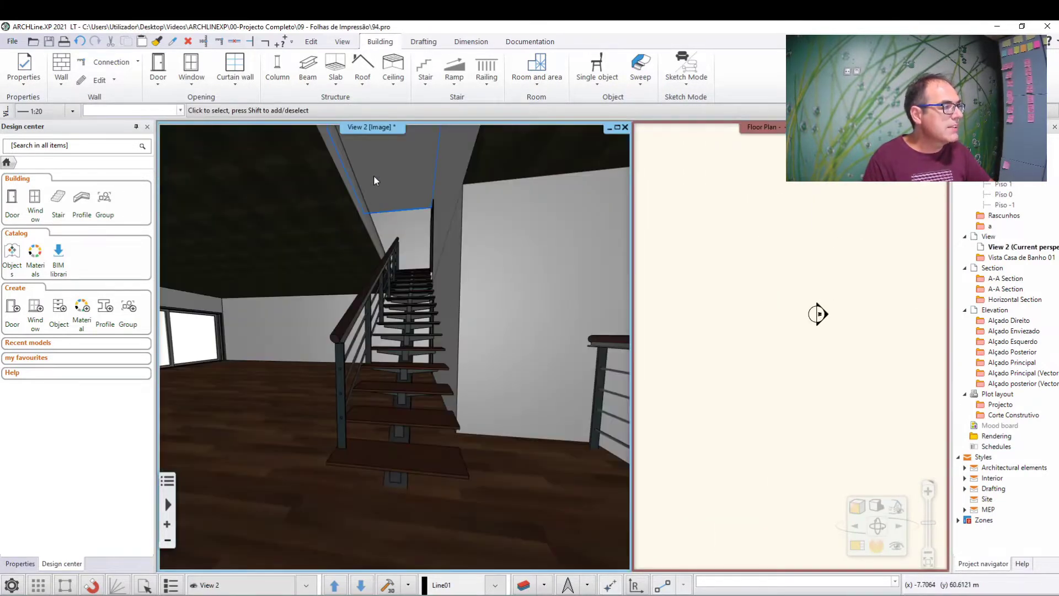
pyautogui.click(773, 324)
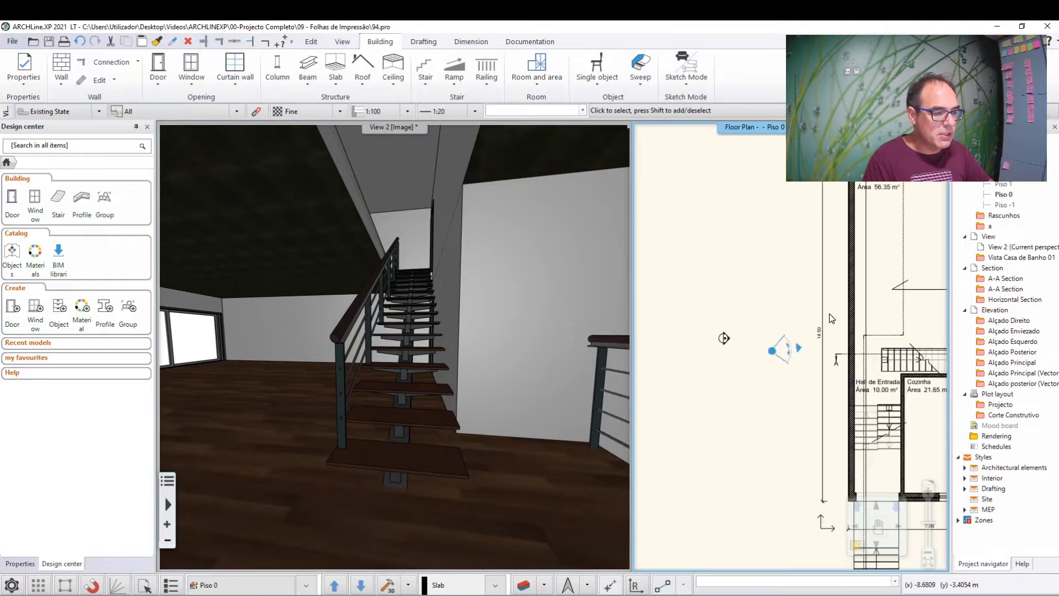
pyautogui.scroll(5, 822, 364)
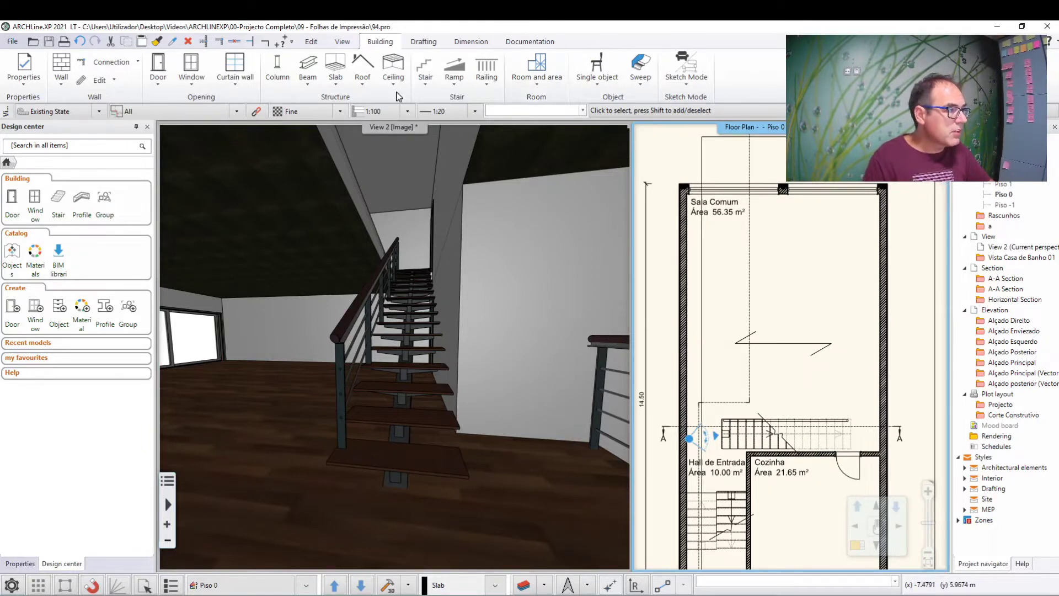
pyautogui.click(538, 79)
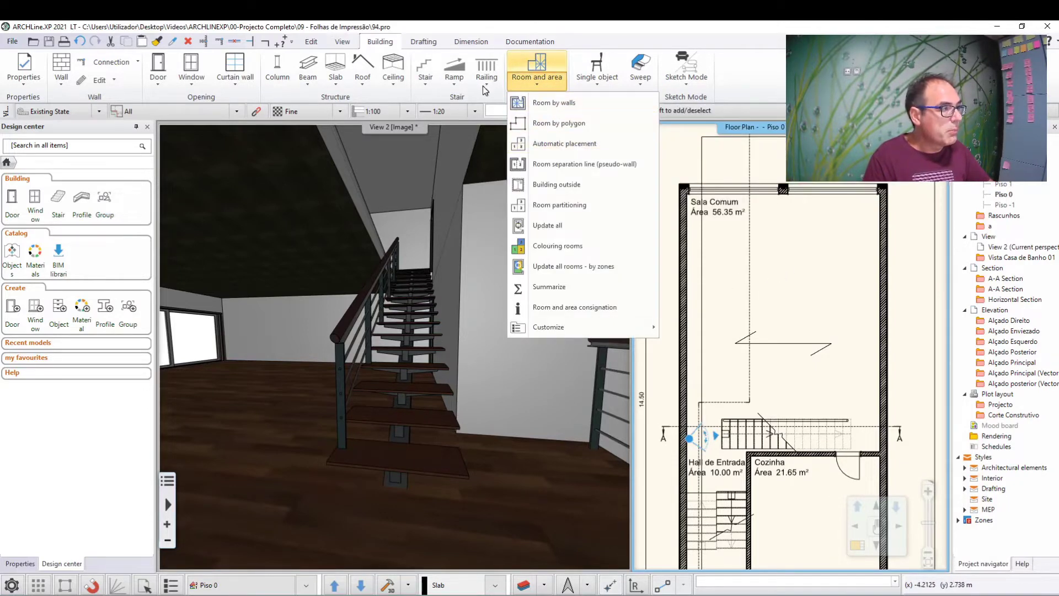
pyautogui.click(392, 83)
pyautogui.click(411, 100)
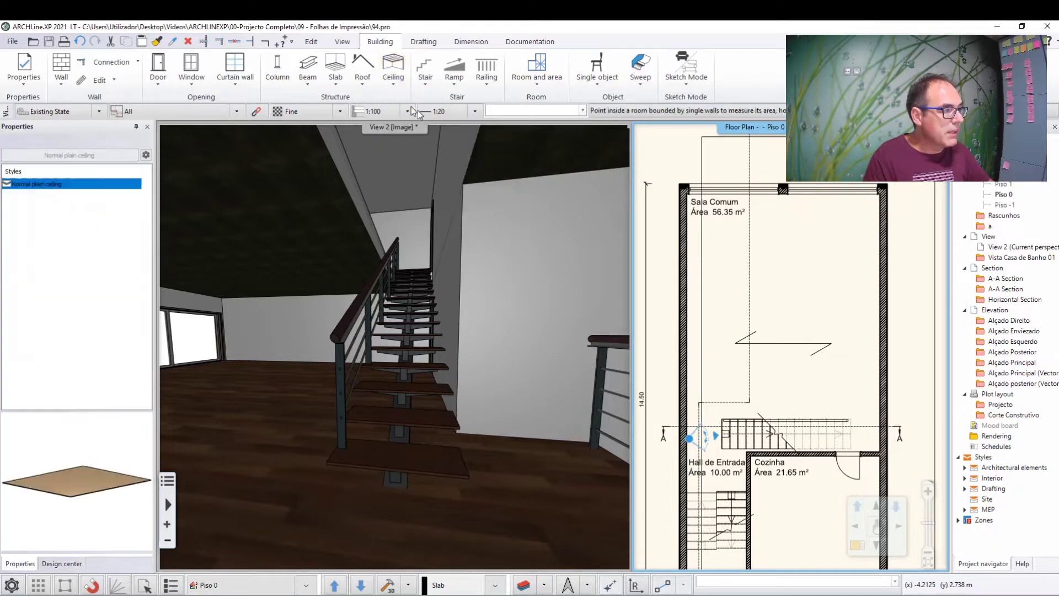
pyautogui.click(782, 287)
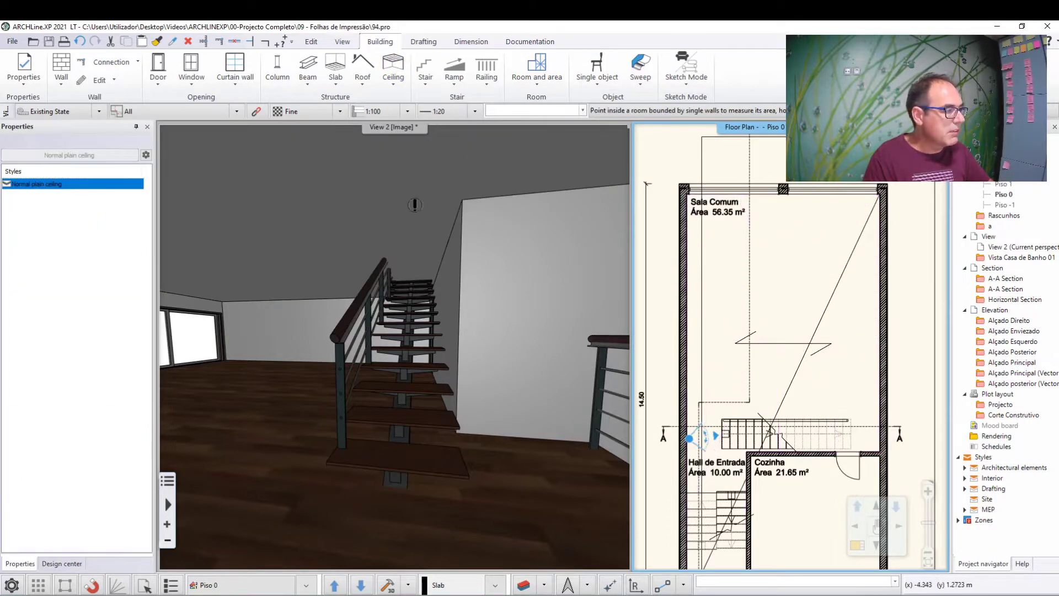
pyautogui.click(430, 201)
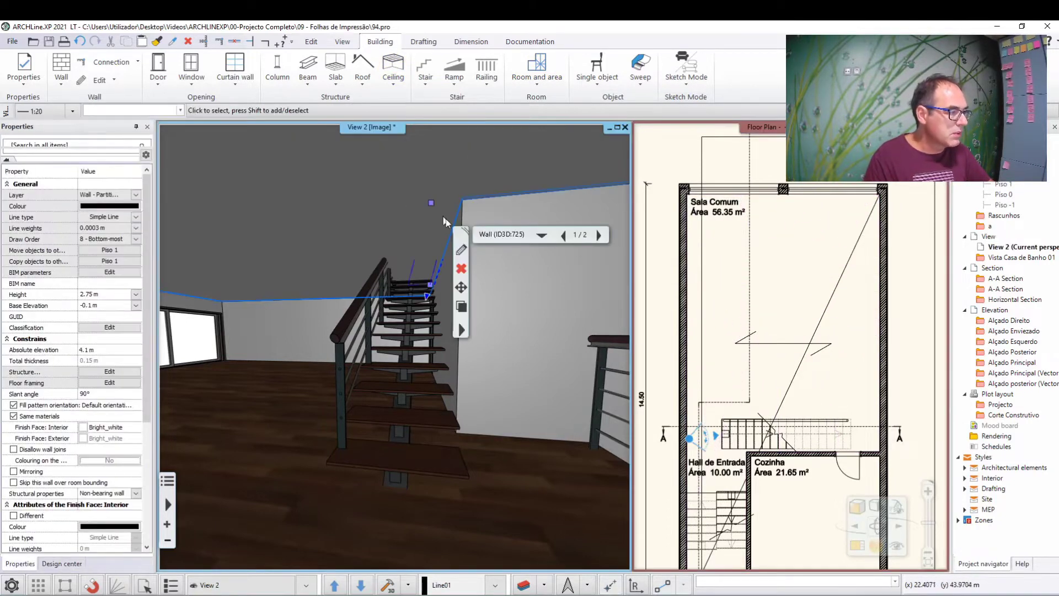
pyautogui.click(461, 270)
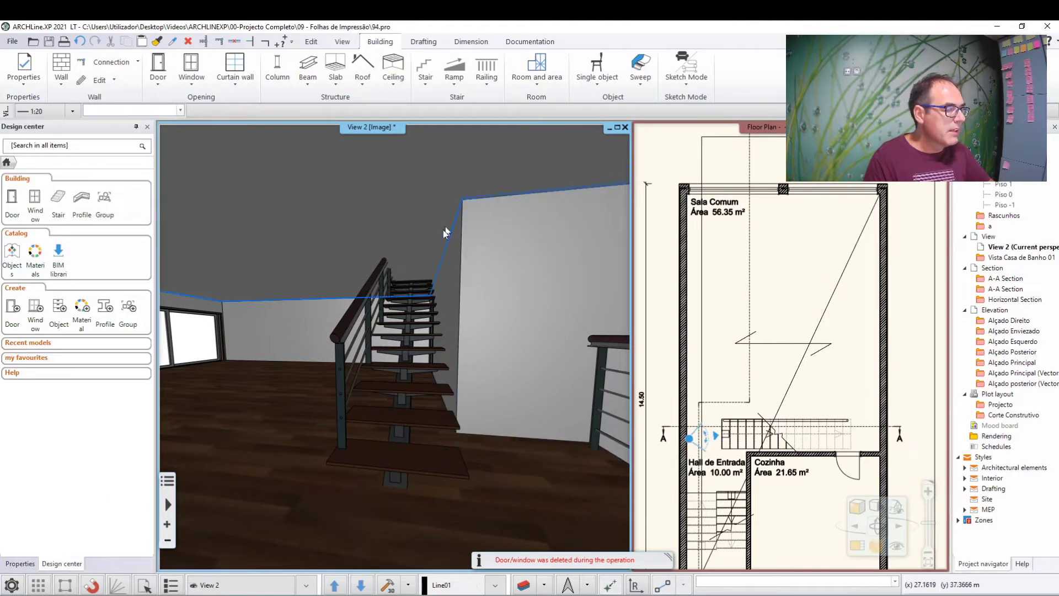
pyautogui.click(432, 243)
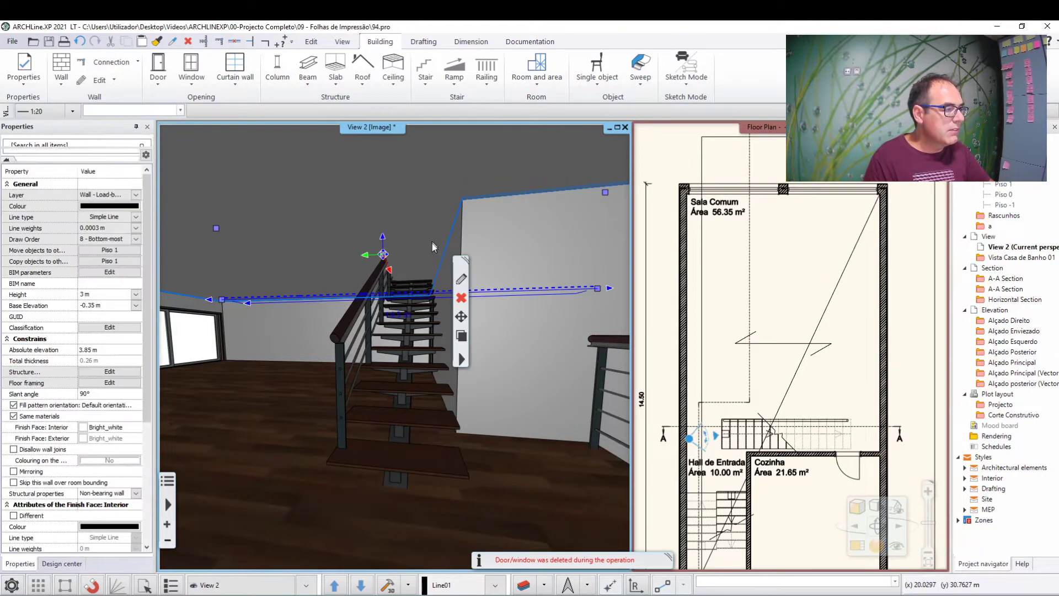
pyautogui.click(461, 299)
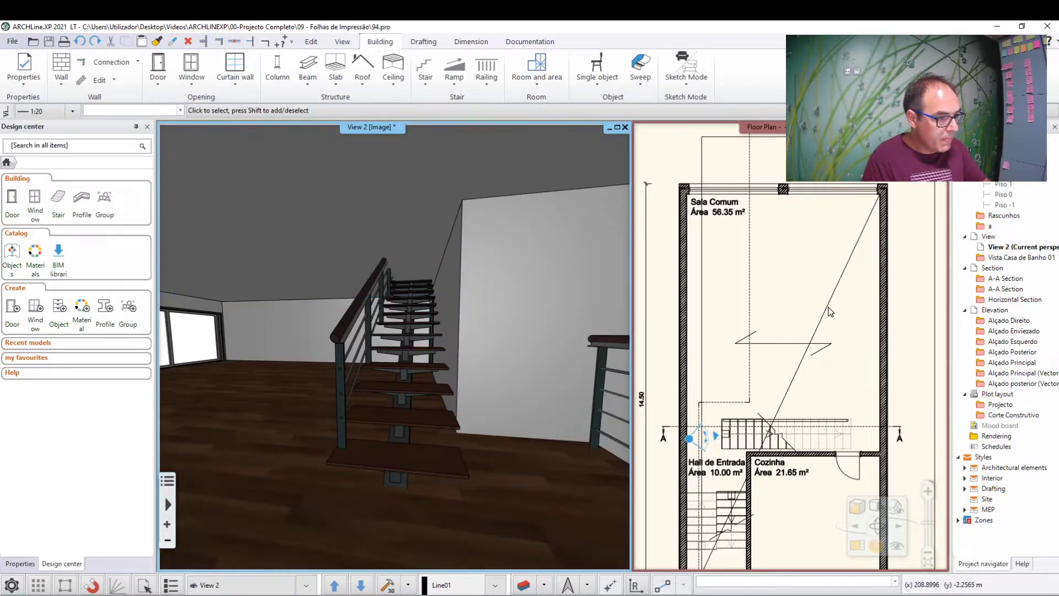
pyautogui.click(826, 321)
pyautogui.press('Delete')
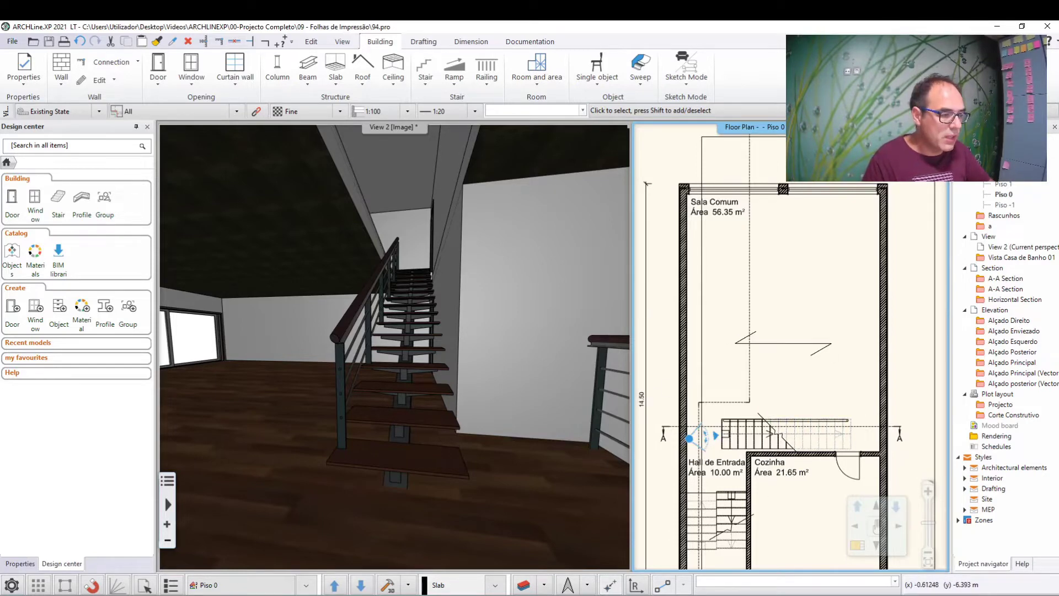
pyautogui.scroll(2, 782, 433)
pyautogui.moveTo(743, 449); pyautogui.dragTo(743, 380, button='middle')
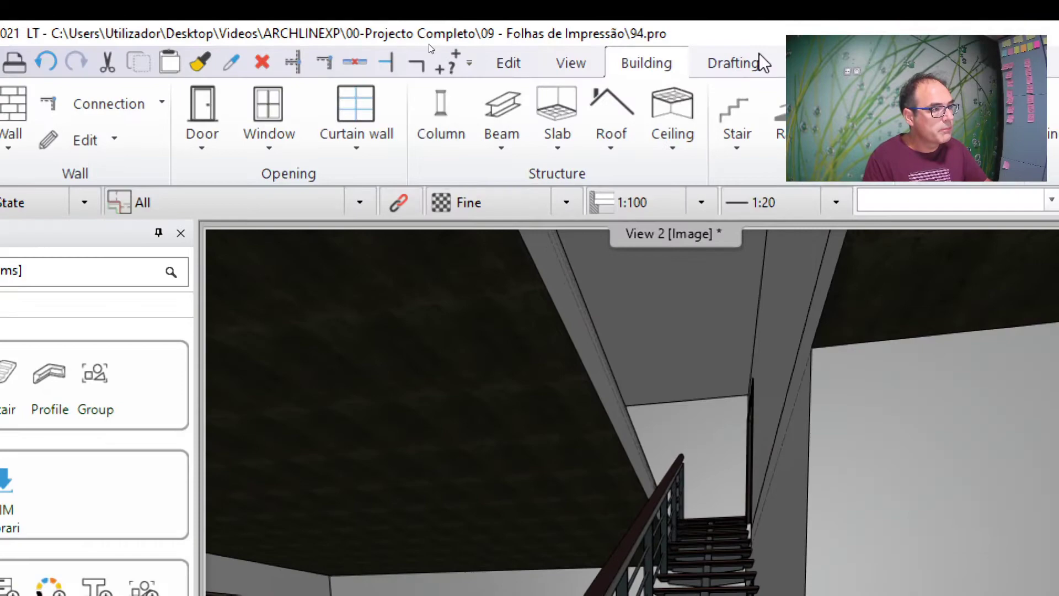
# Start a plain polygon ceiling over the Hall de Entrada, placing the first corners on its walls.
pyautogui.click(672, 145)
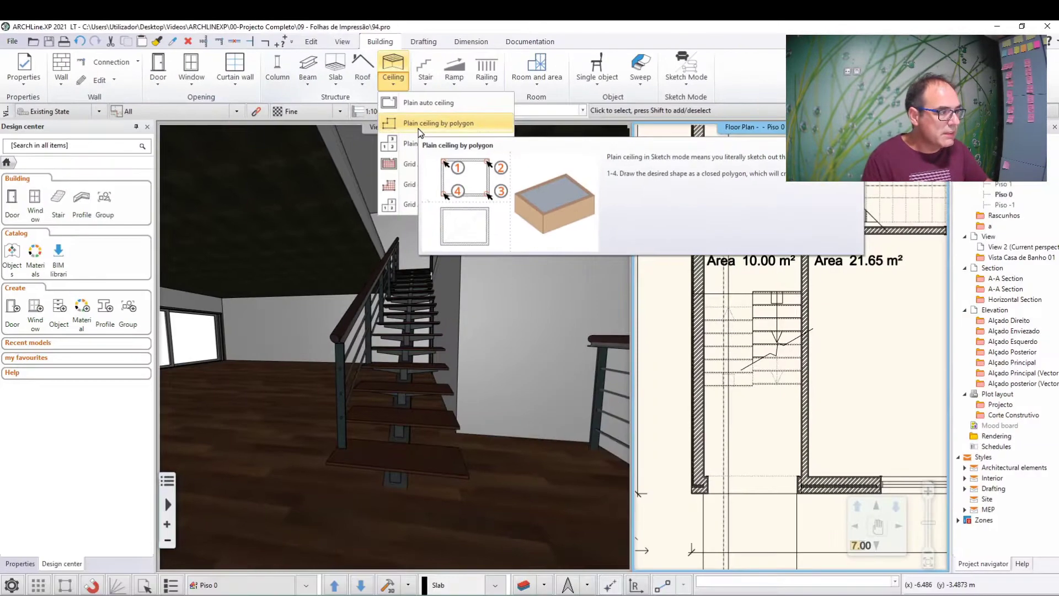
pyautogui.click(418, 128)
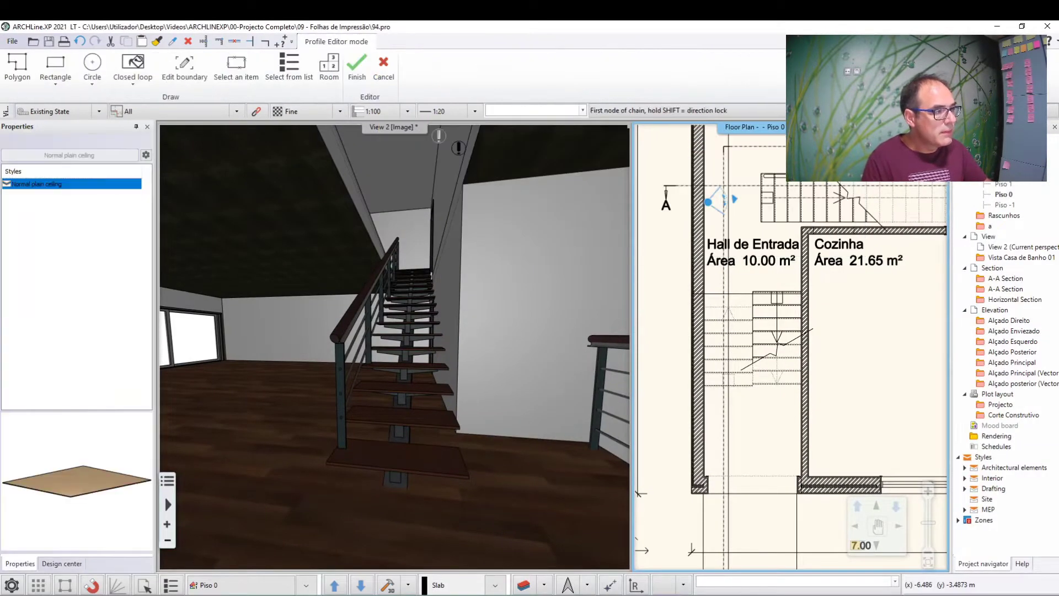
pyautogui.scroll(2, 811, 298)
pyautogui.scroll(2, 797, 307)
pyautogui.moveTo(796, 308); pyautogui.dragTo(817, 287, button='middle')
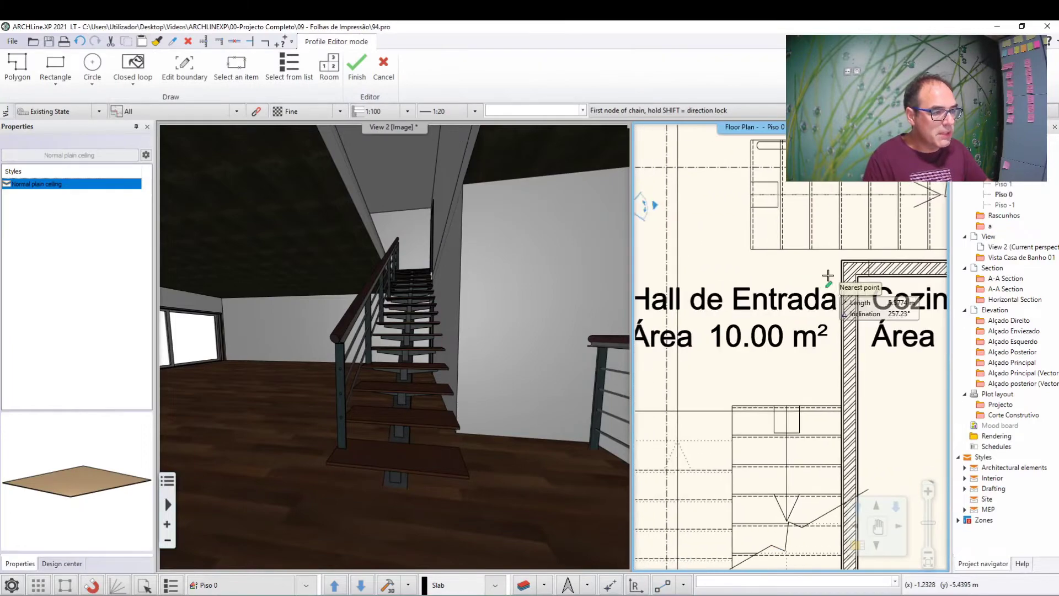
pyautogui.click(845, 248)
pyautogui.moveTo(712, 243); pyautogui.dragTo(803, 263, button='middle')
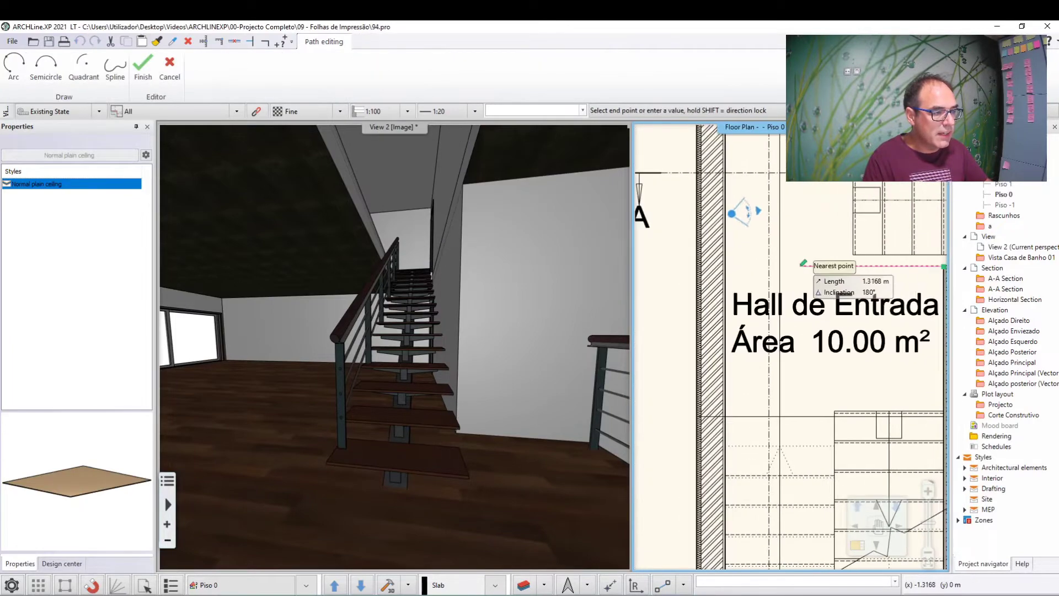
pyautogui.click(727, 264)
# Fix the last outline corner at the hall's wall corner and finish the ceiling.
pyautogui.moveTo(728, 496); pyautogui.dragTo(701, 248, button='middle')
pyautogui.scroll(2, 698, 415)
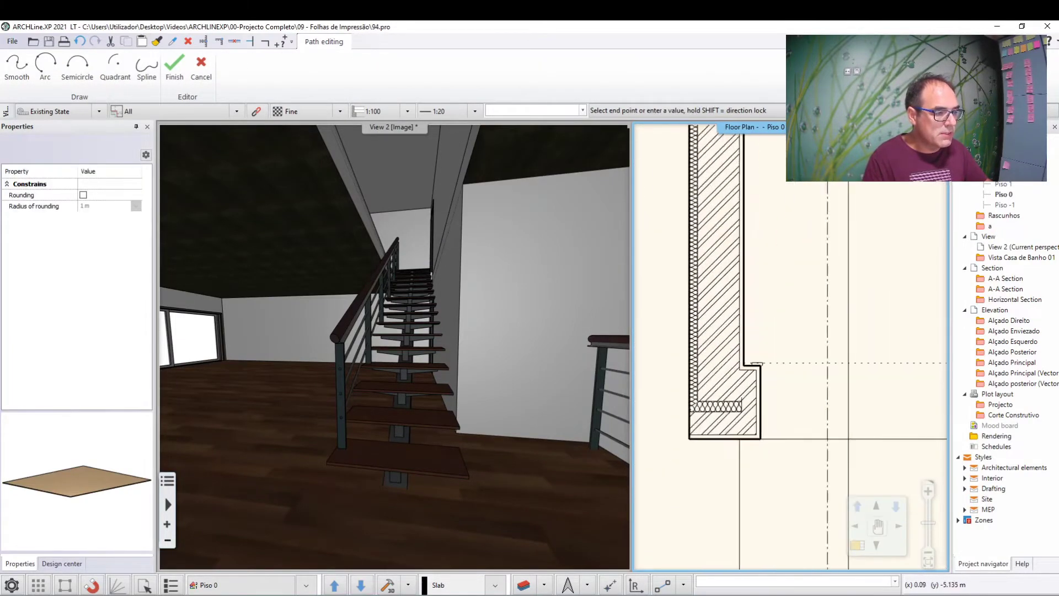
pyautogui.scroll(1, 717, 409)
pyautogui.scroll(1, 764, 357)
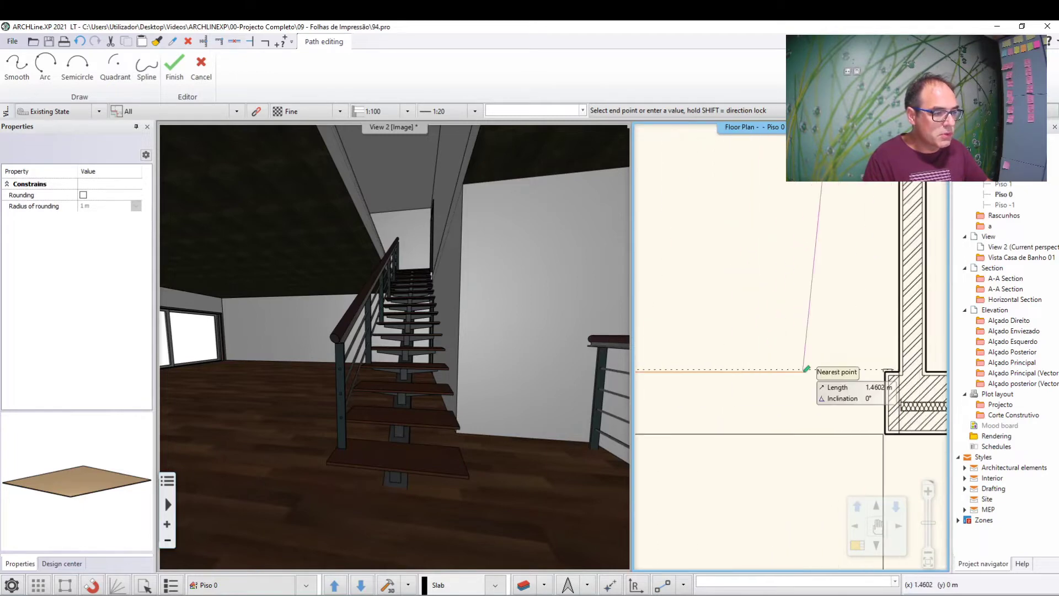
pyautogui.moveTo(764, 357); pyautogui.dragTo(774, 362, button='middle')
pyautogui.click(774, 362)
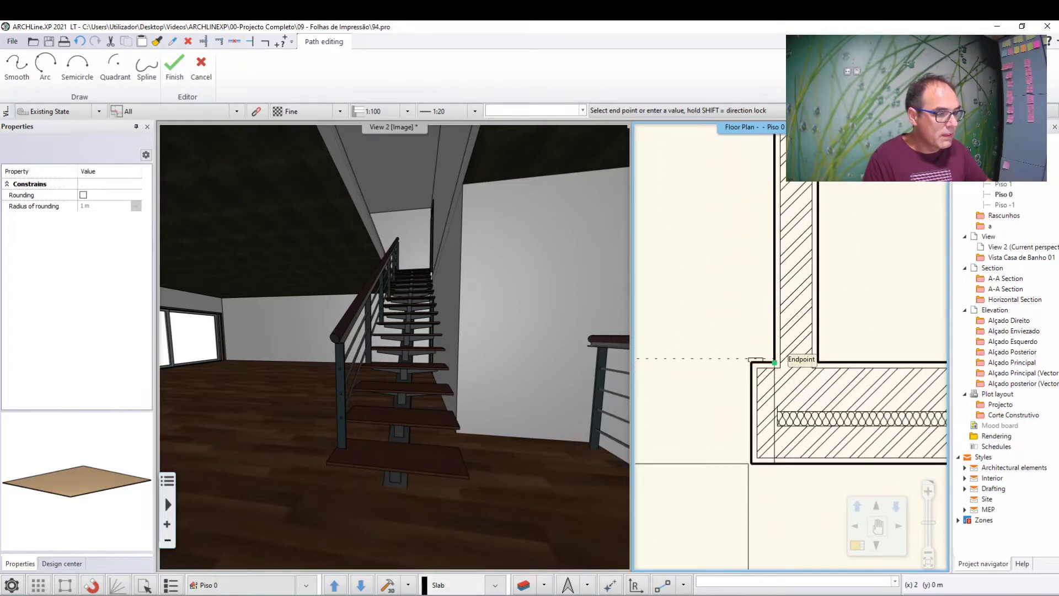
pyautogui.scroll(-2, 774, 363)
pyautogui.scroll(-2, 774, 362)
pyautogui.press('Return')
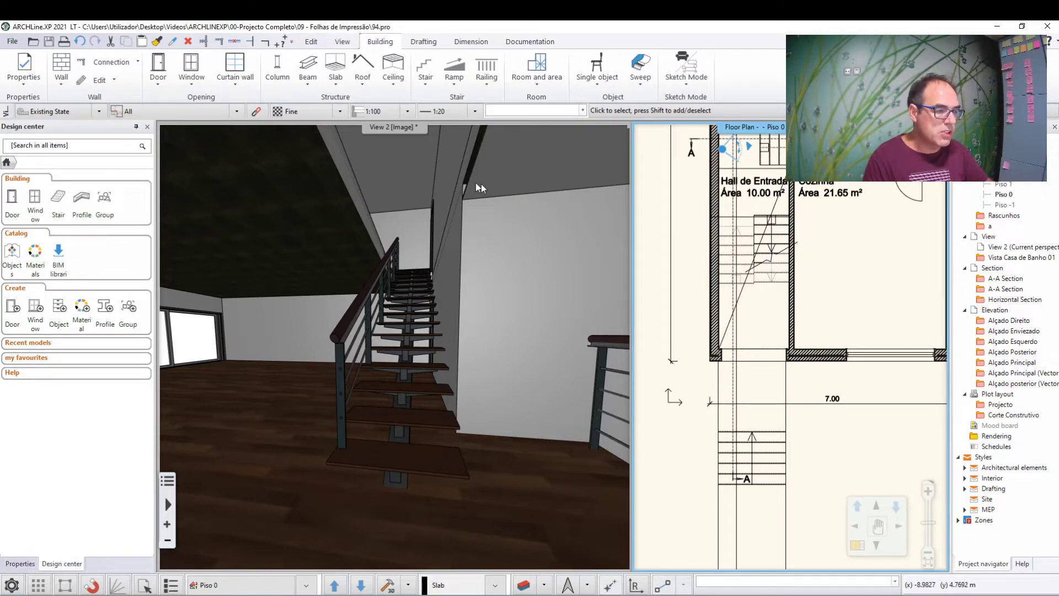
# Re-centre the floor plan, then switch the 3D window to a live view framing the gable front.
pyautogui.click(455, 338)
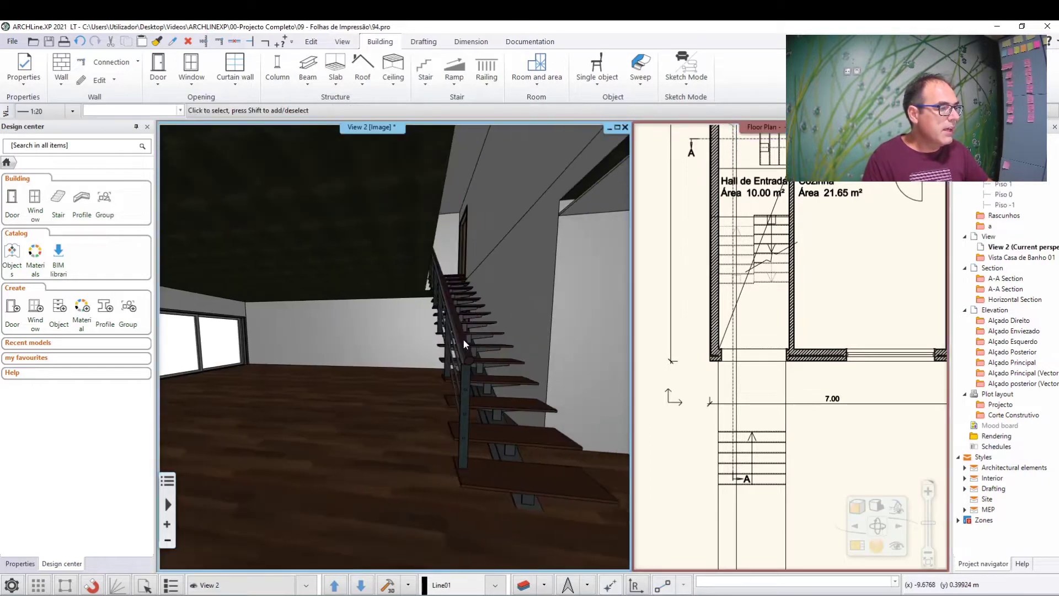
pyautogui.click(780, 376)
pyautogui.scroll(-3, 844, 390)
pyautogui.scroll(2, 739, 388)
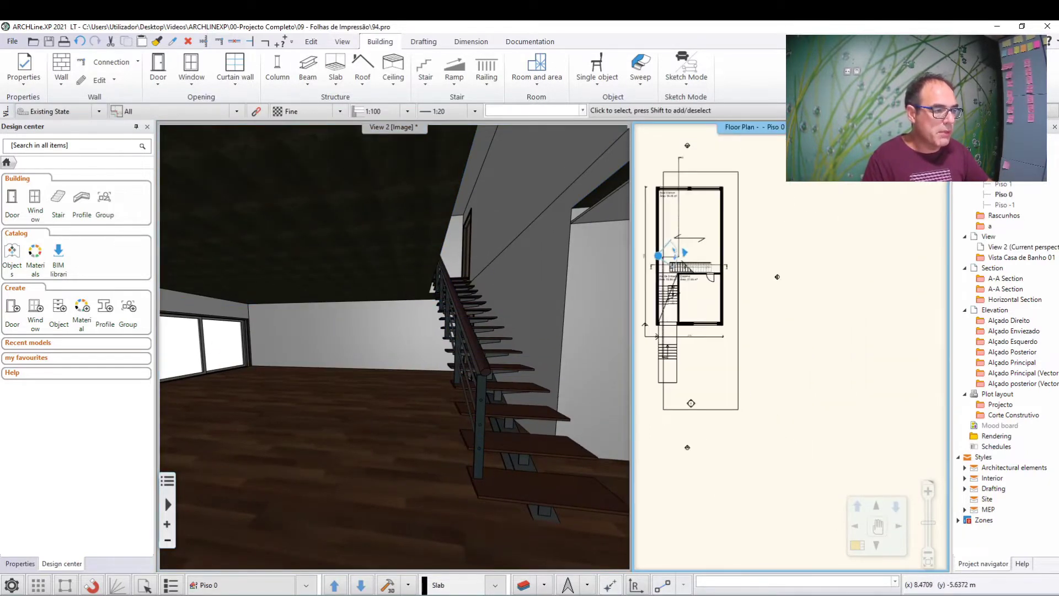
pyautogui.scroll(2, 745, 409)
pyautogui.click(733, 411)
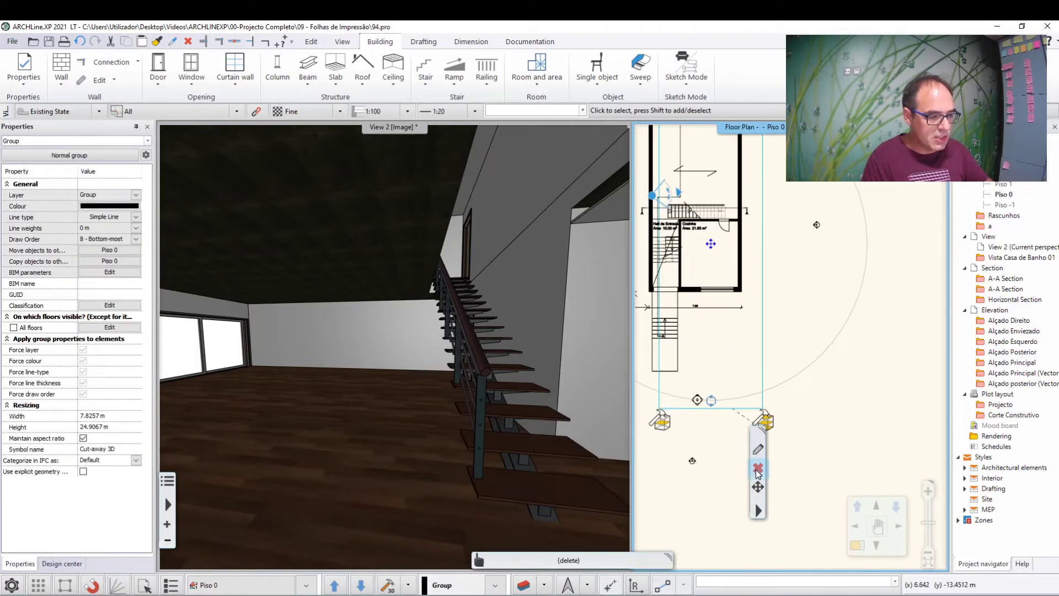
pyautogui.press('Escape')
pyautogui.moveTo(755, 346); pyautogui.dragTo(775, 443, button='middle')
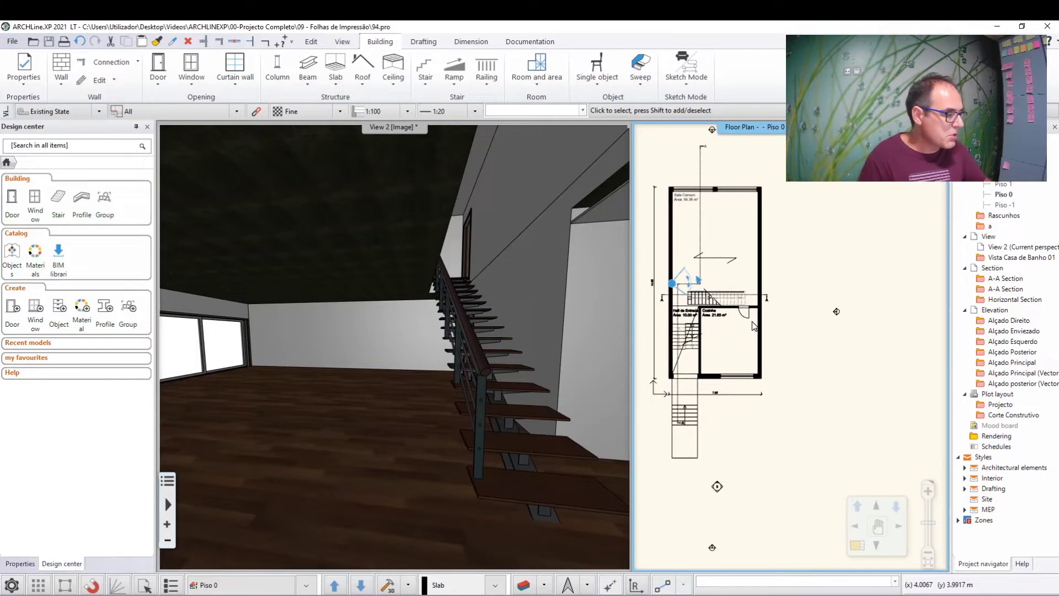
pyautogui.click(498, 486)
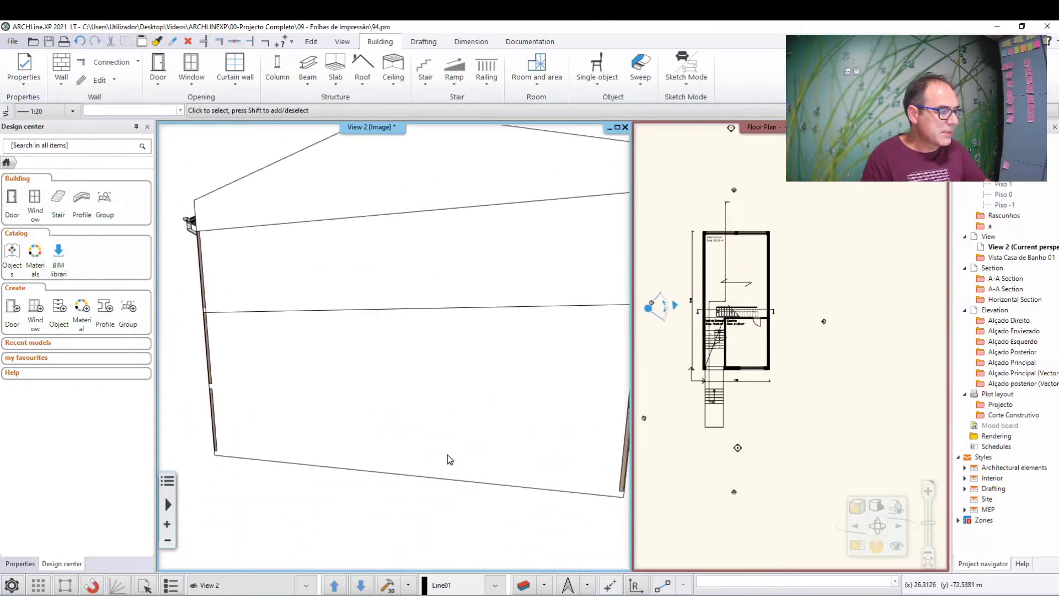
pyautogui.moveTo(450, 460); pyautogui.dragTo(488, 500, button='middle')
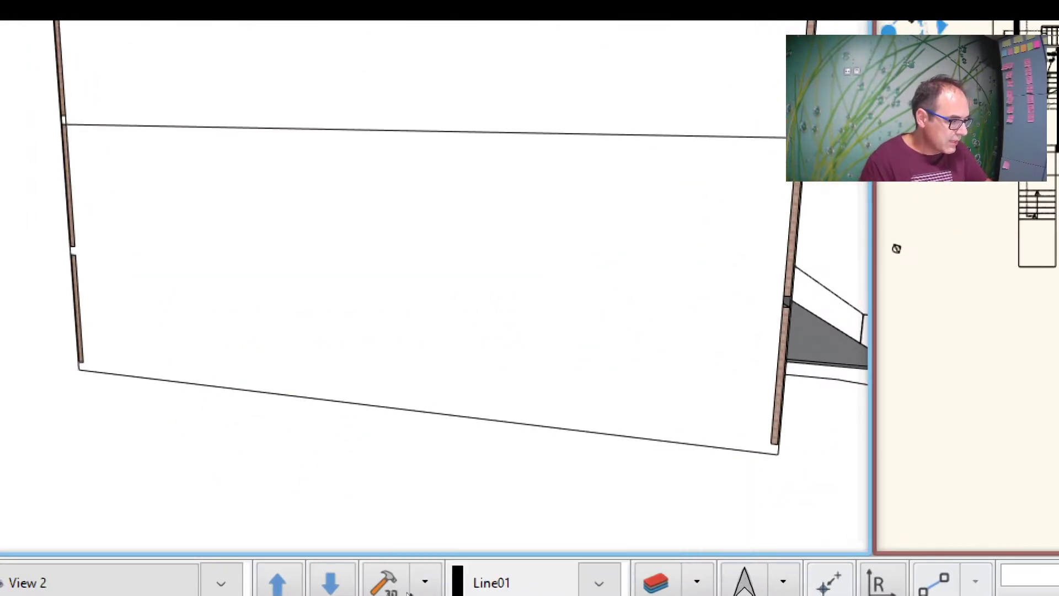
# Create a cut-away 3D view from a rectangle drawn around the whole building.
pyautogui.click(426, 584)
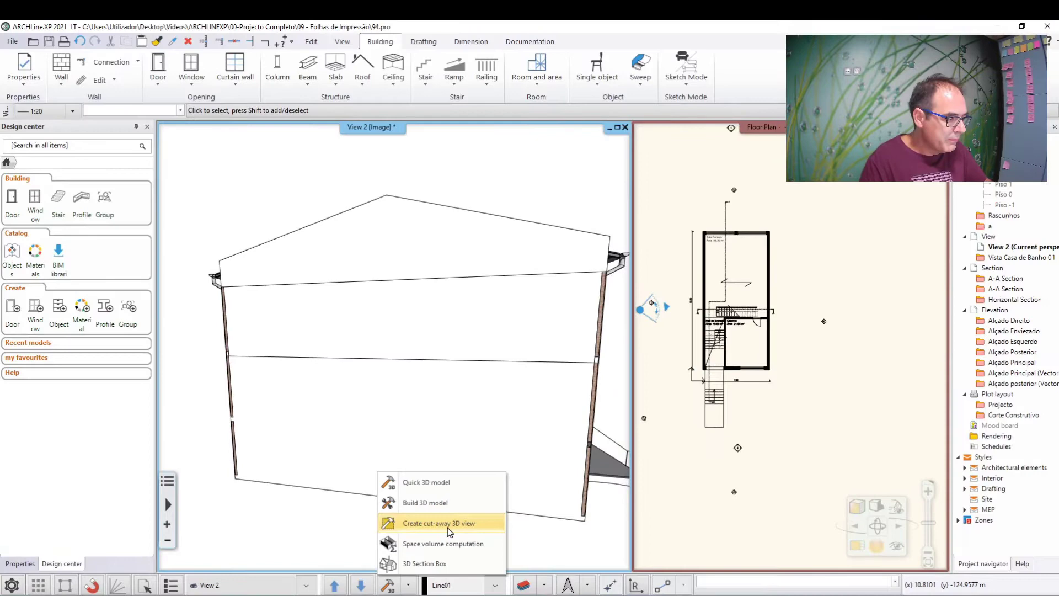
pyautogui.click(448, 529)
pyautogui.click(784, 191)
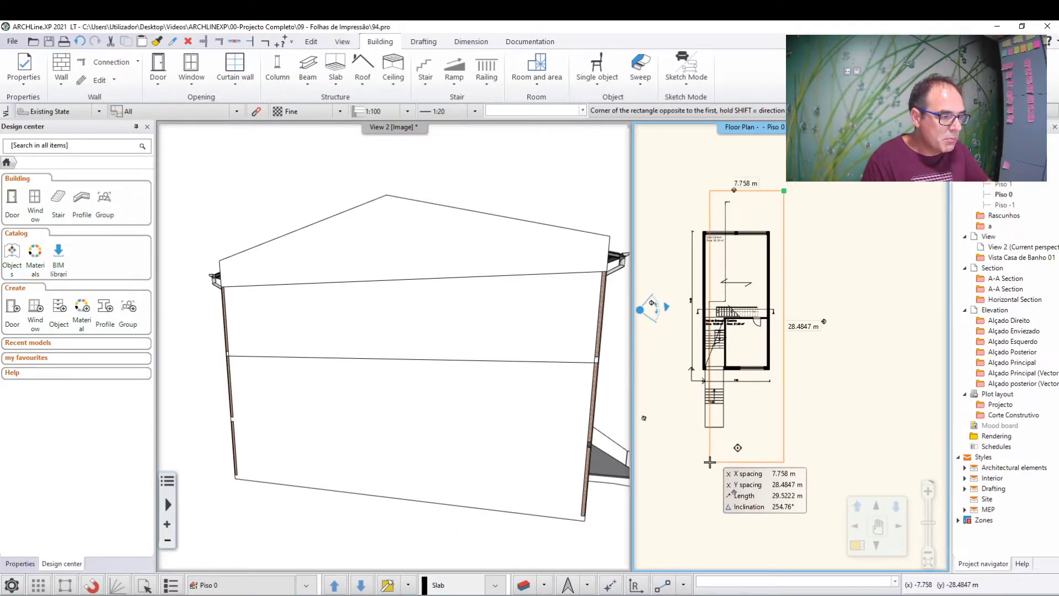
pyautogui.scroll(2, 710, 462)
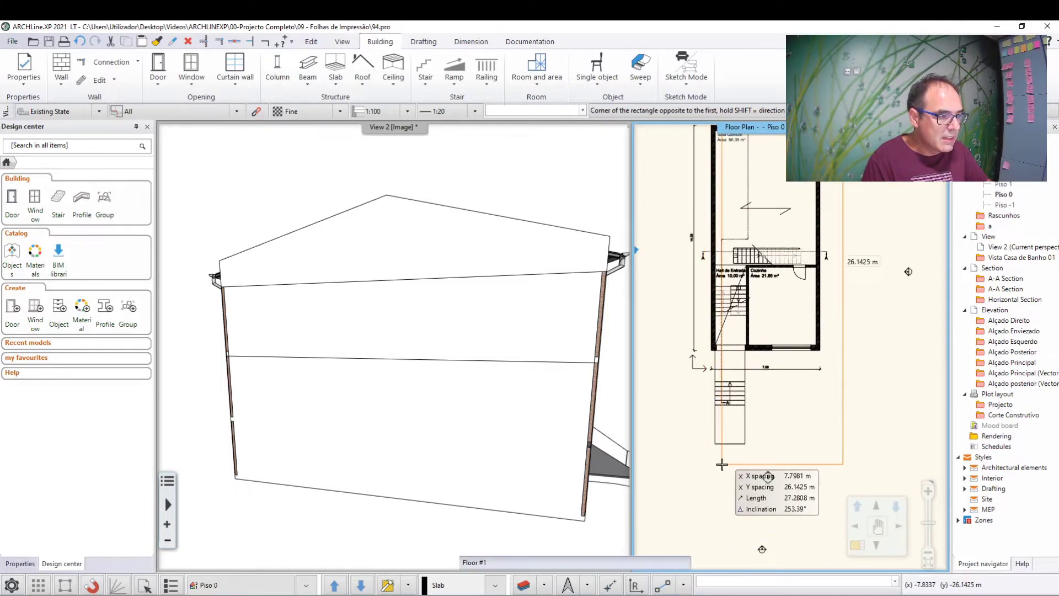
pyautogui.click(722, 464)
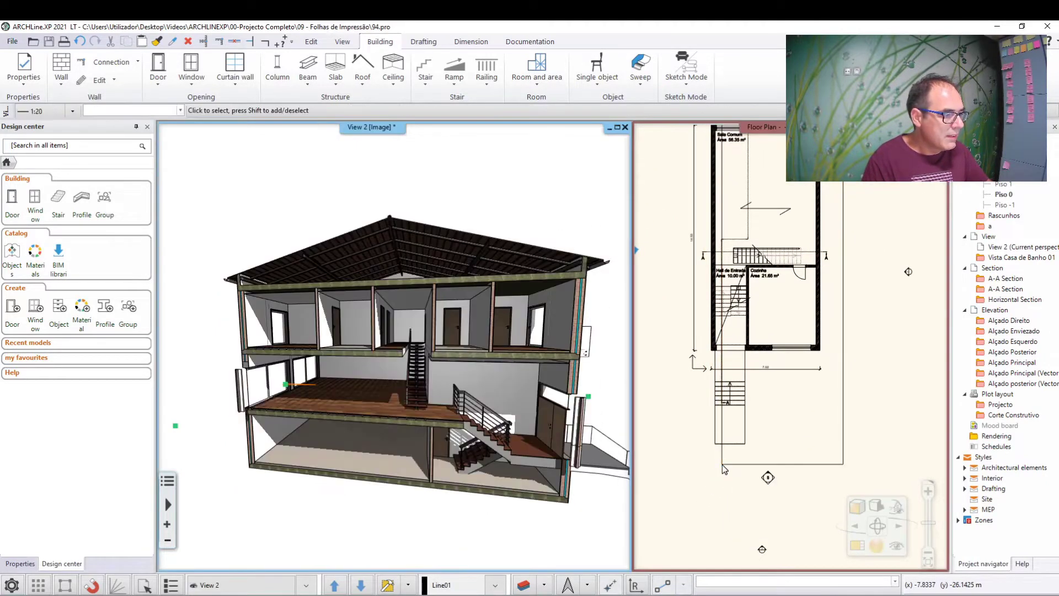
pyautogui.scroll(1, 498, 373)
pyautogui.scroll(1, 475, 375)
pyautogui.scroll(2, 441, 377)
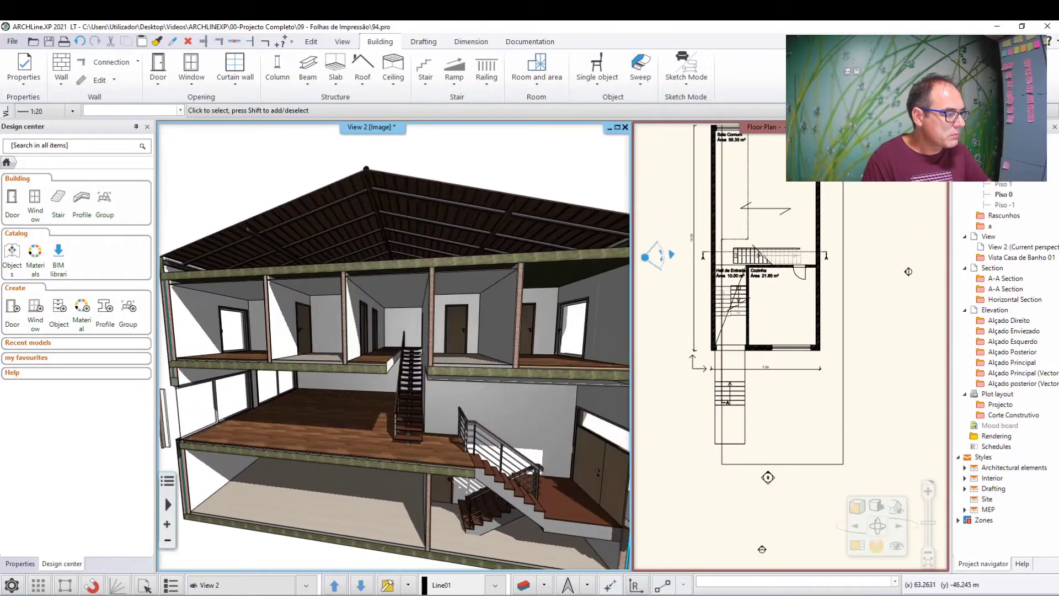
pyautogui.scroll(3, 415, 379)
pyautogui.scroll(2, 408, 375)
pyautogui.scroll(2, 397, 369)
pyautogui.scroll(2, 386, 364)
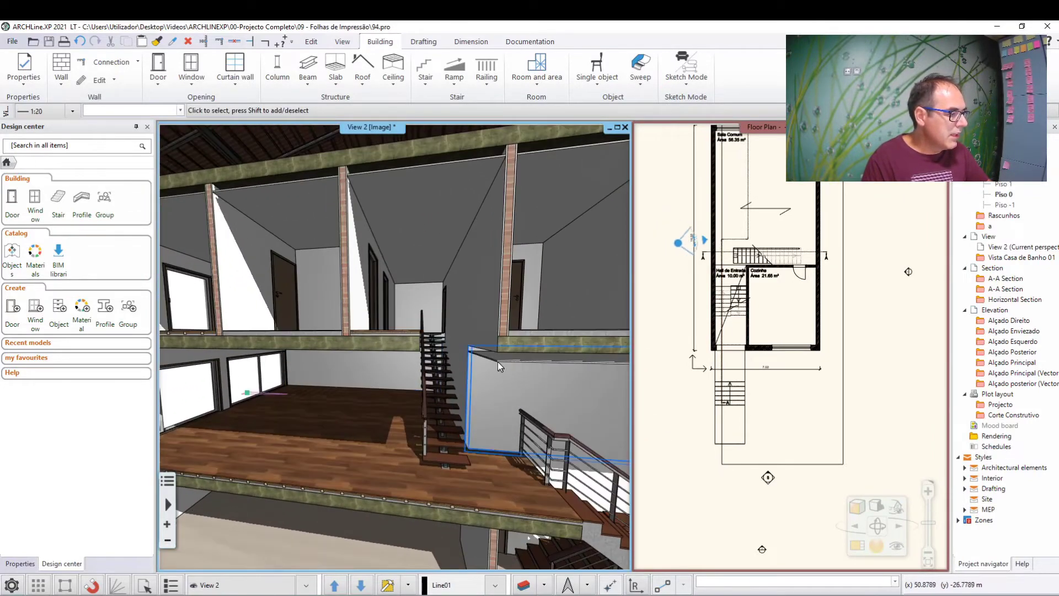
pyautogui.scroll(2, 375, 358)
pyautogui.scroll(2, 363, 349)
pyautogui.scroll(1, 357, 339)
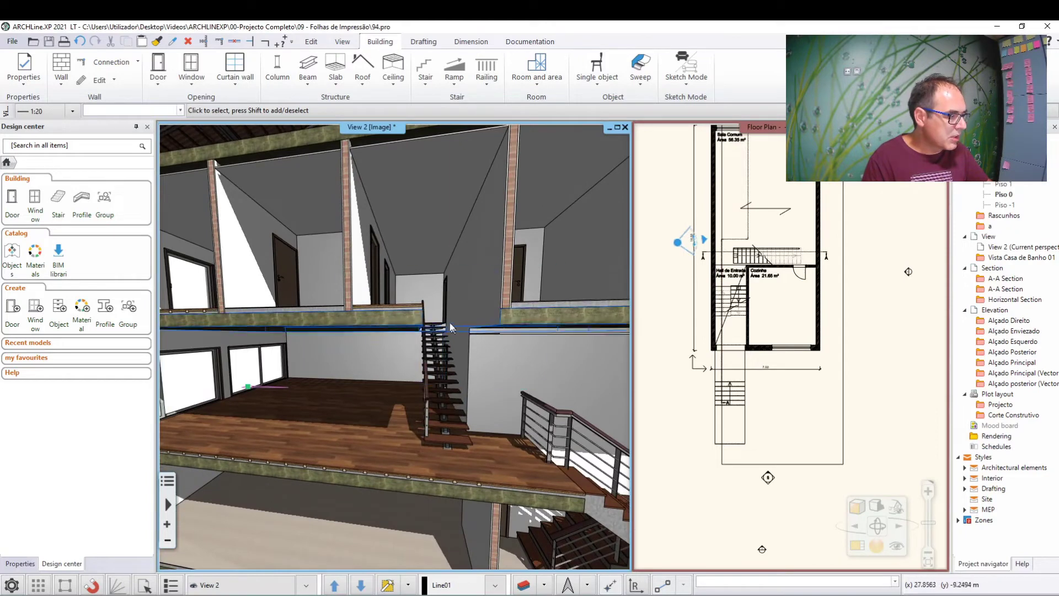
pyautogui.scroll(-2, 394, 358)
pyautogui.scroll(-2, 396, 357)
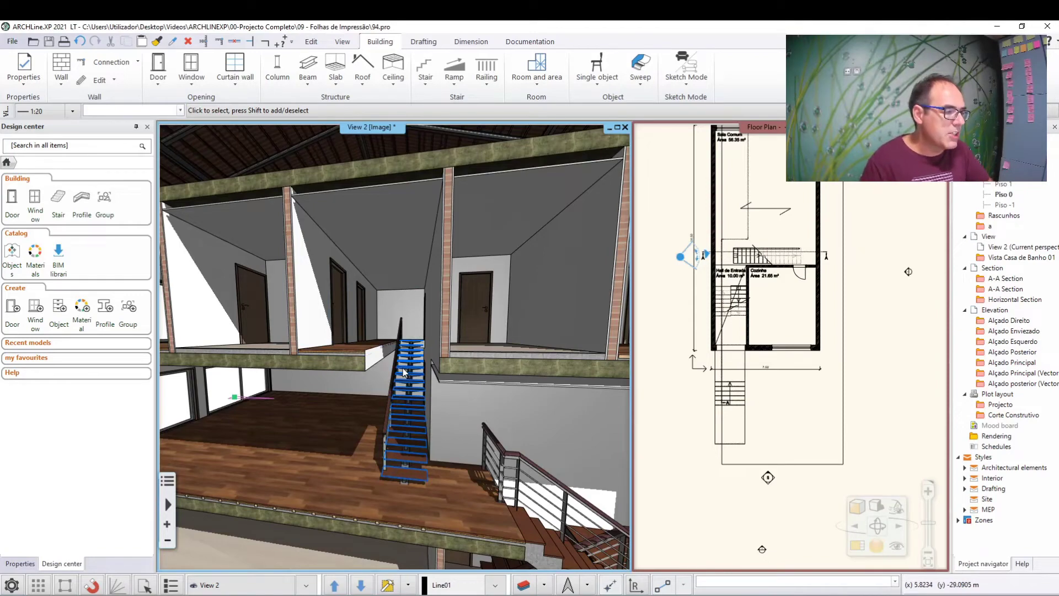
# Move the floor plan into the larger pane beside the 3D view.
pyautogui.click(888, 325)
pyautogui.scroll(3, 831, 265)
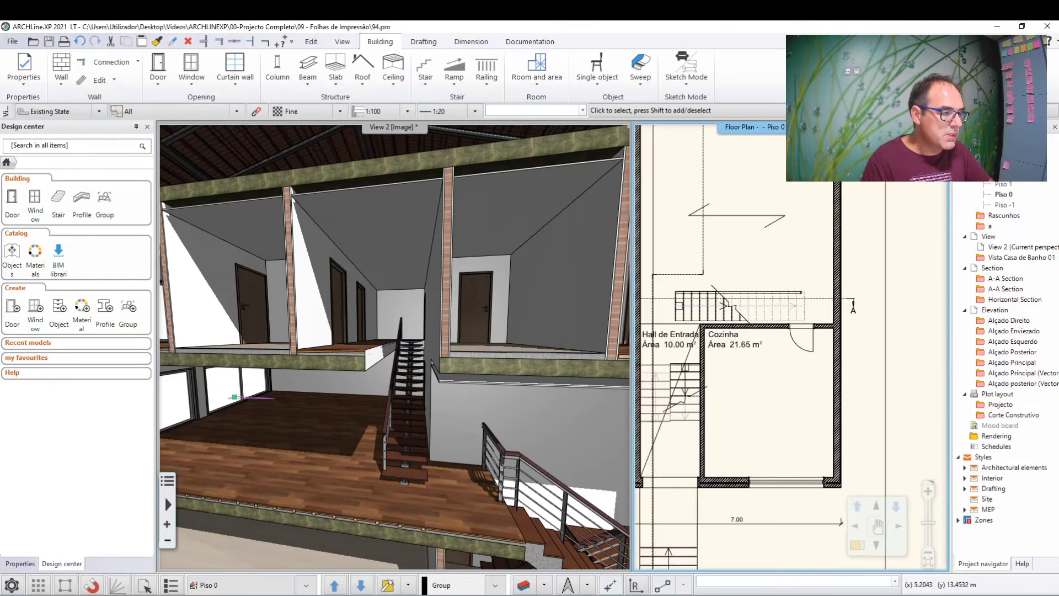
pyautogui.scroll(3, 647, 290)
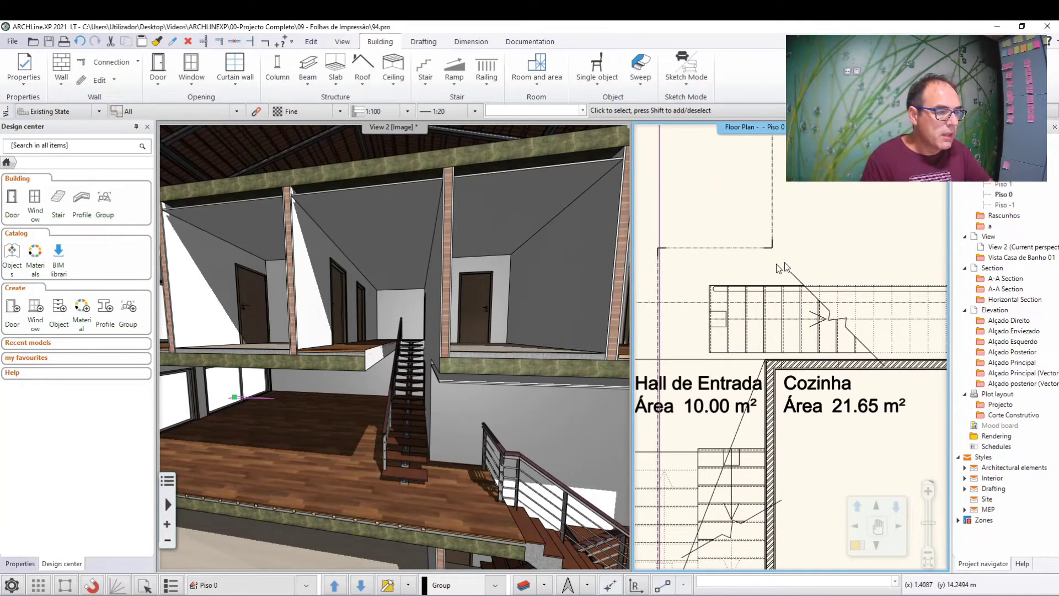
pyautogui.click(857, 545)
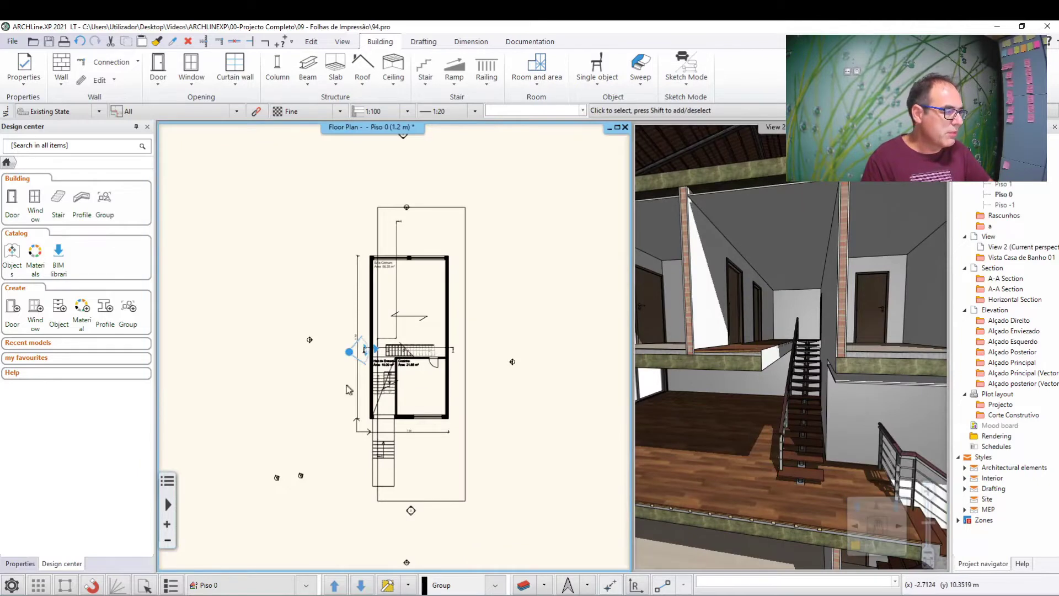
# Change level Piso 1's state from Off to Visible in the building levels settings.
pyautogui.scroll(3, 347, 389)
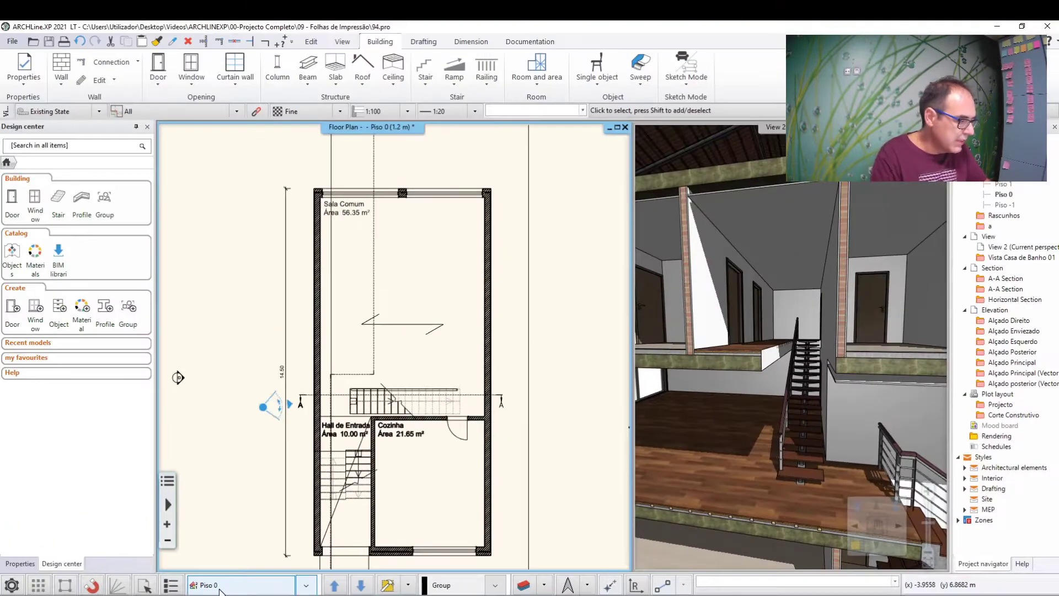
pyautogui.click(220, 588)
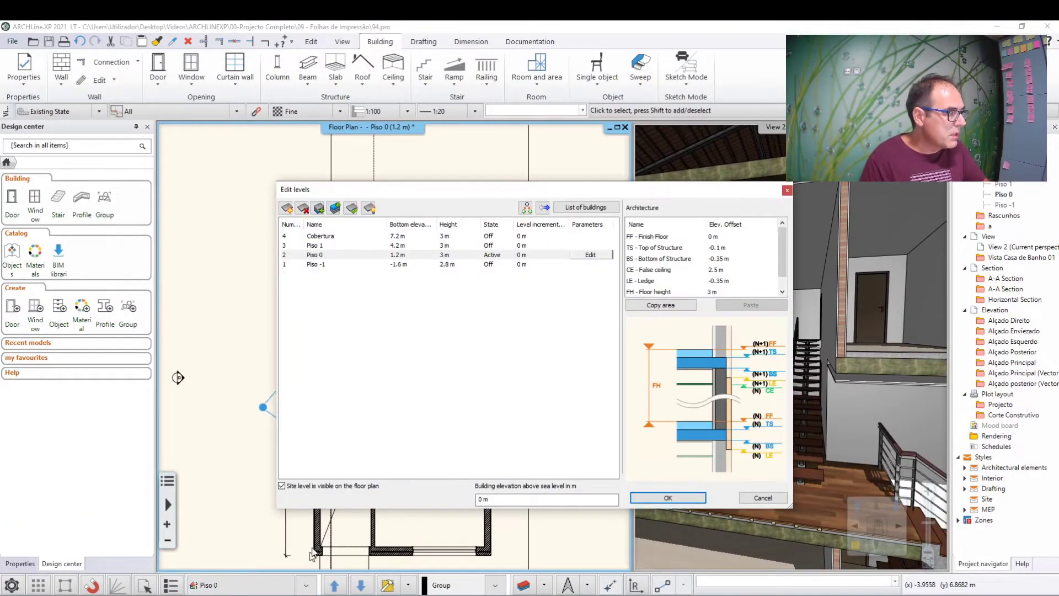
pyautogui.doubleClick(330, 246)
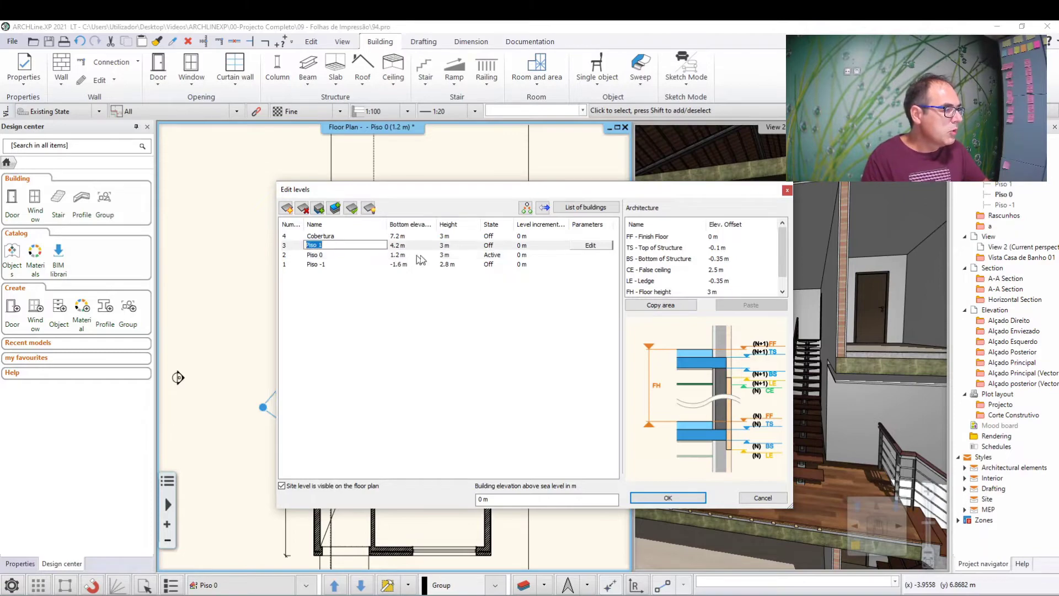
pyautogui.click(495, 246)
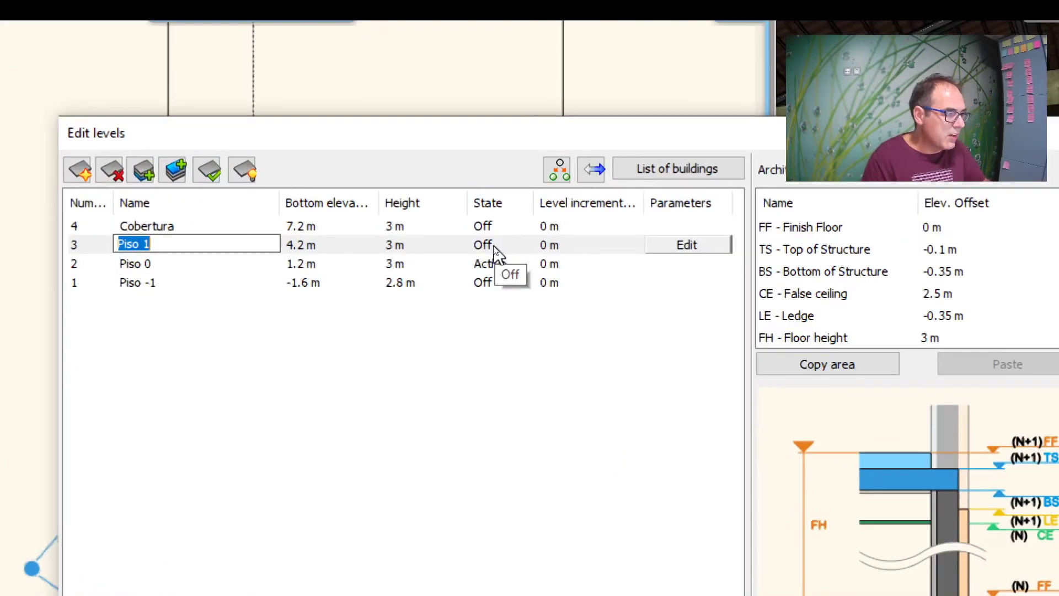
pyautogui.click(489, 246)
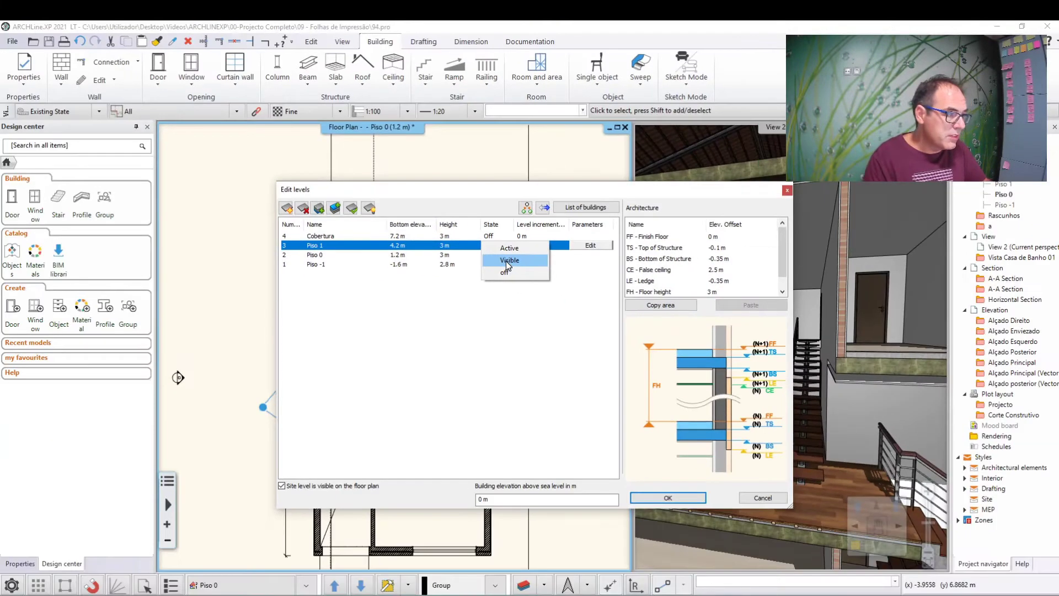
pyautogui.click(492, 257)
pyautogui.click(679, 502)
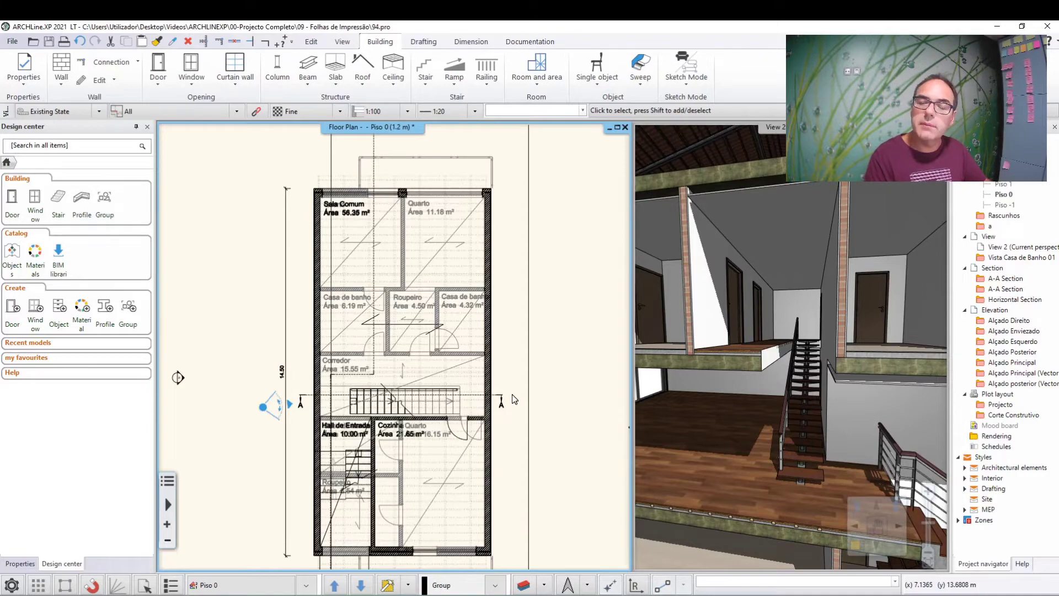
pyautogui.scroll(2, 420, 472)
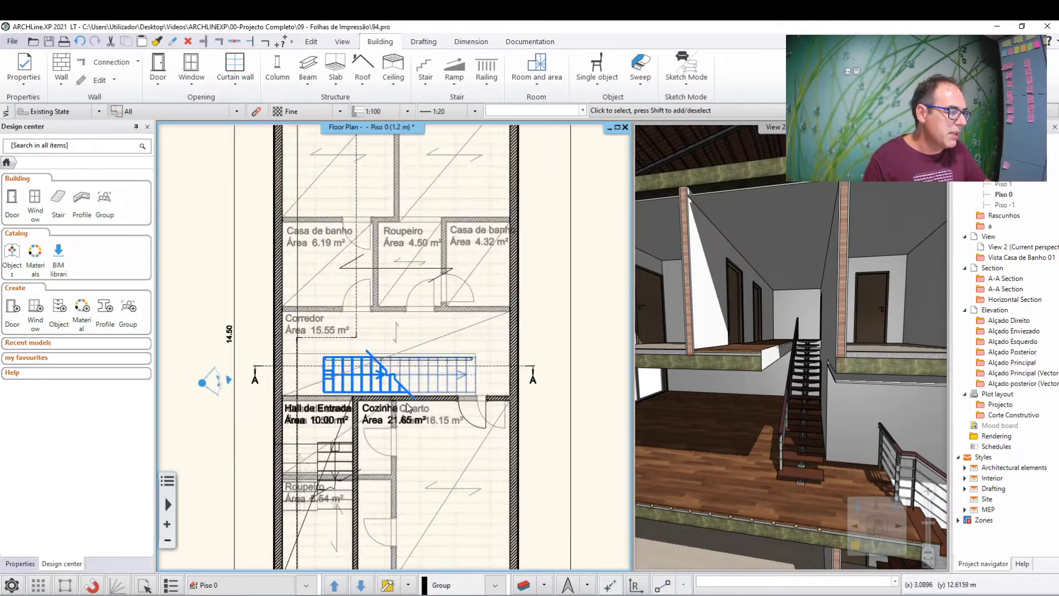
pyautogui.scroll(1, 407, 408)
pyautogui.scroll(1, 469, 375)
pyautogui.scroll(2, 541, 342)
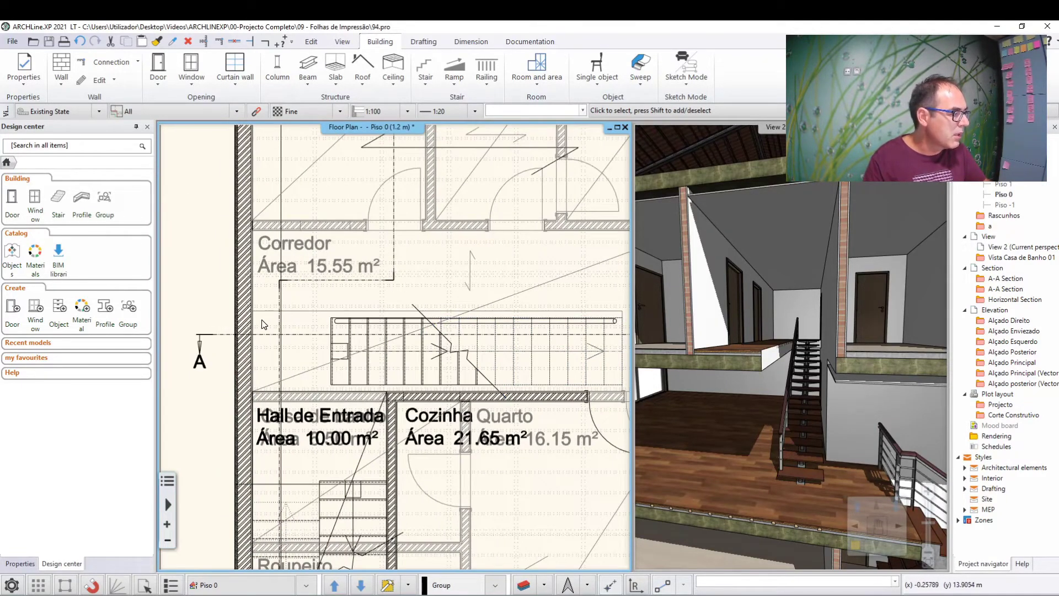
pyautogui.moveTo(298, 317); pyautogui.dragTo(243, 318, button='middle')
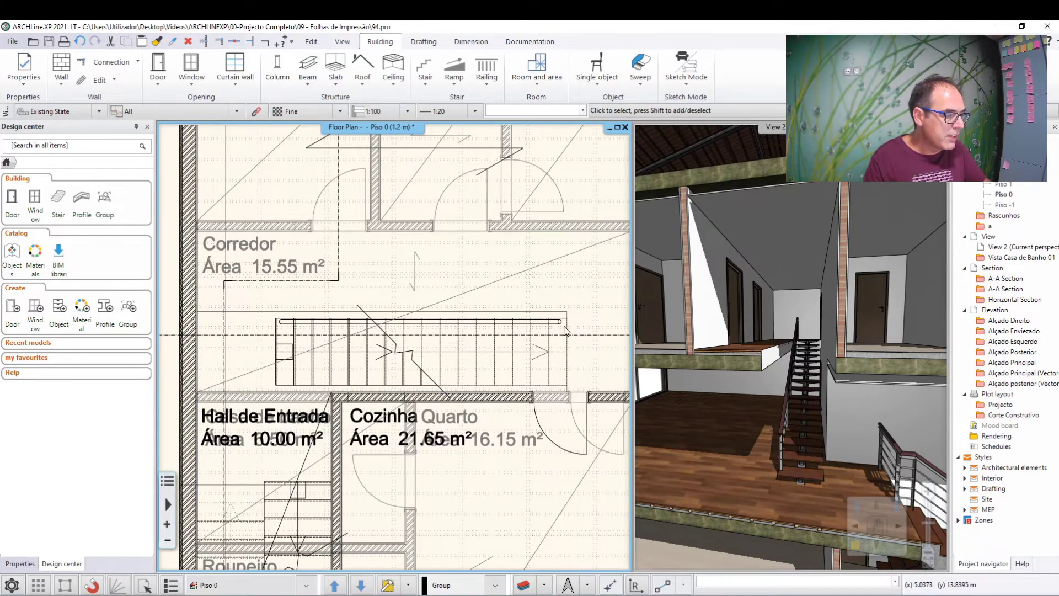
pyautogui.scroll(3, 566, 395)
pyautogui.scroll(3, 551, 383)
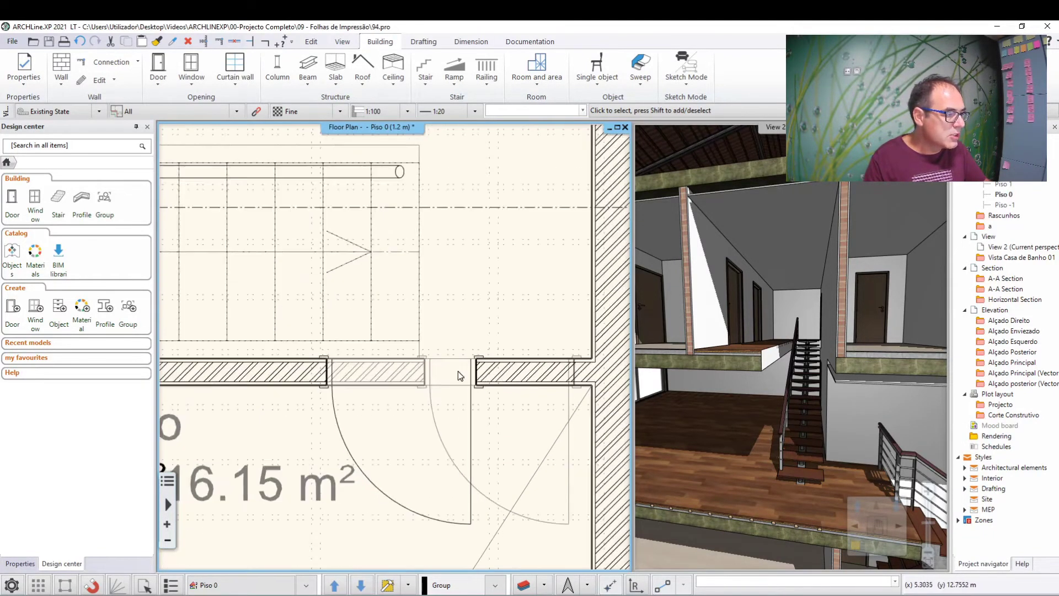
pyautogui.scroll(2, 469, 364)
pyautogui.scroll(2, 390, 345)
pyautogui.scroll(-3, 414, 359)
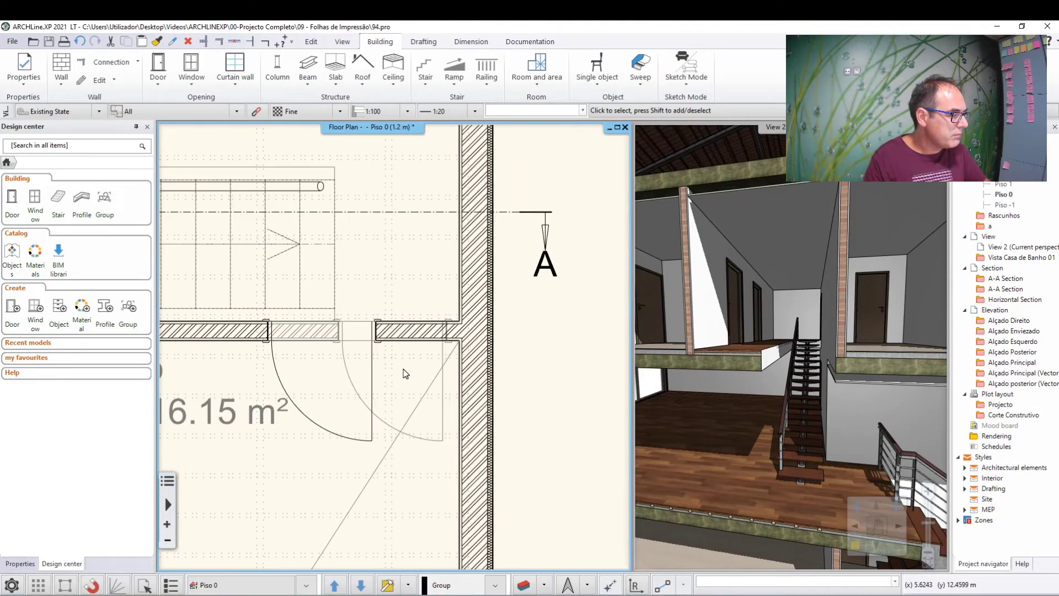
pyautogui.scroll(-1, 375, 378)
pyautogui.moveTo(343, 380); pyautogui.dragTo(363, 370, button='middle')
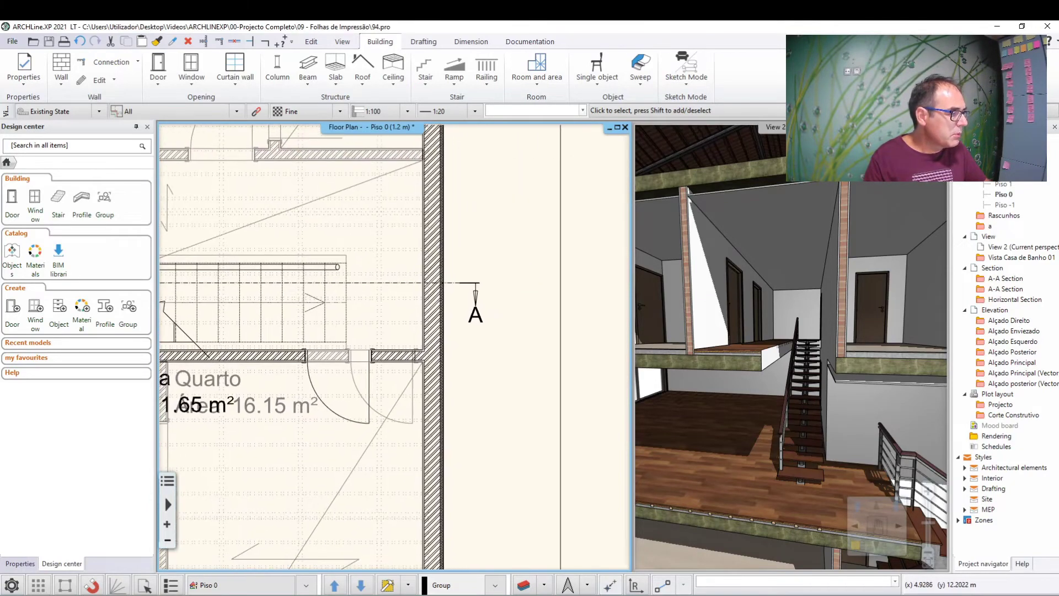
pyautogui.moveTo(358, 318)
pyautogui.mouseDown(button='middle')
pyautogui.moveTo(425, 364)
pyautogui.moveTo(446, 449)
pyautogui.moveTo(439, 415)
pyautogui.mouseUp(button='middle')
pyautogui.scroll(-1, 446, 450)
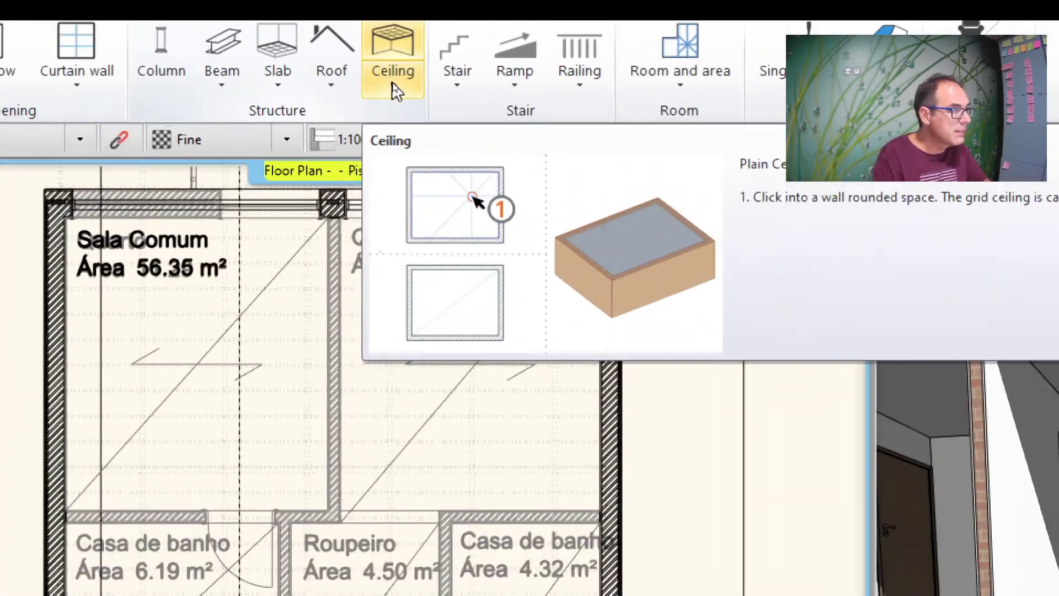
# Start a plain polygon ceiling under the stair opening and place its first corner.
pyautogui.click(393, 86)
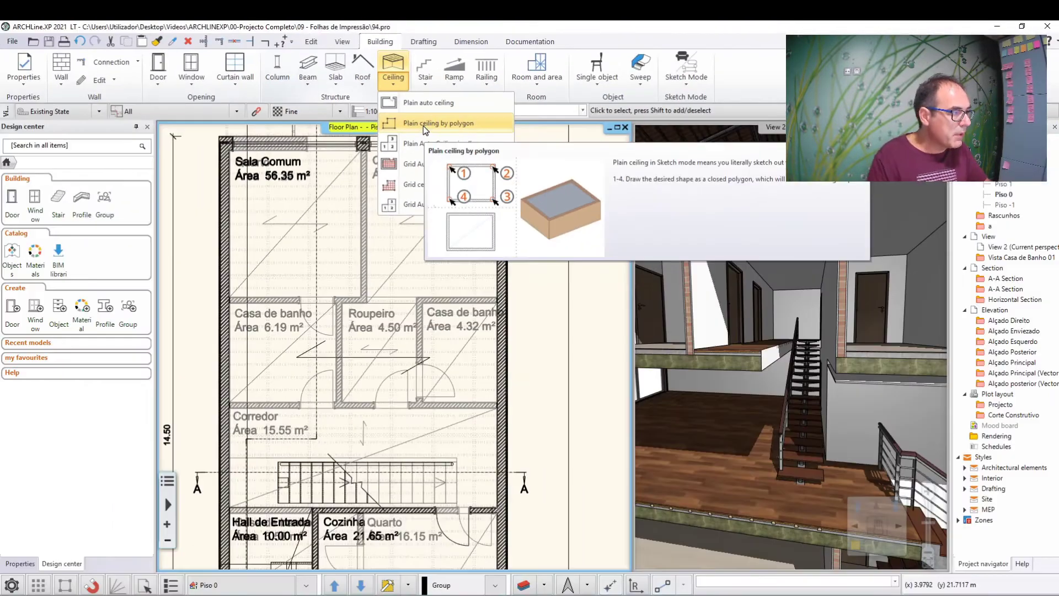
pyautogui.click(422, 125)
pyautogui.scroll(3, 233, 373)
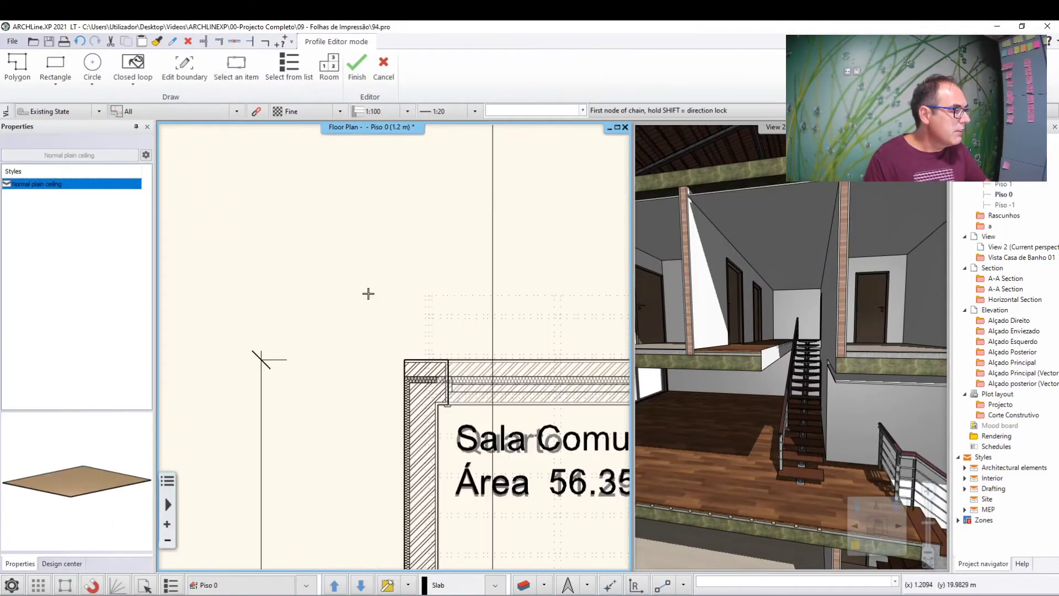
pyautogui.scroll(2, 233, 373)
pyautogui.scroll(3, 386, 380)
pyautogui.scroll(2, 379, 390)
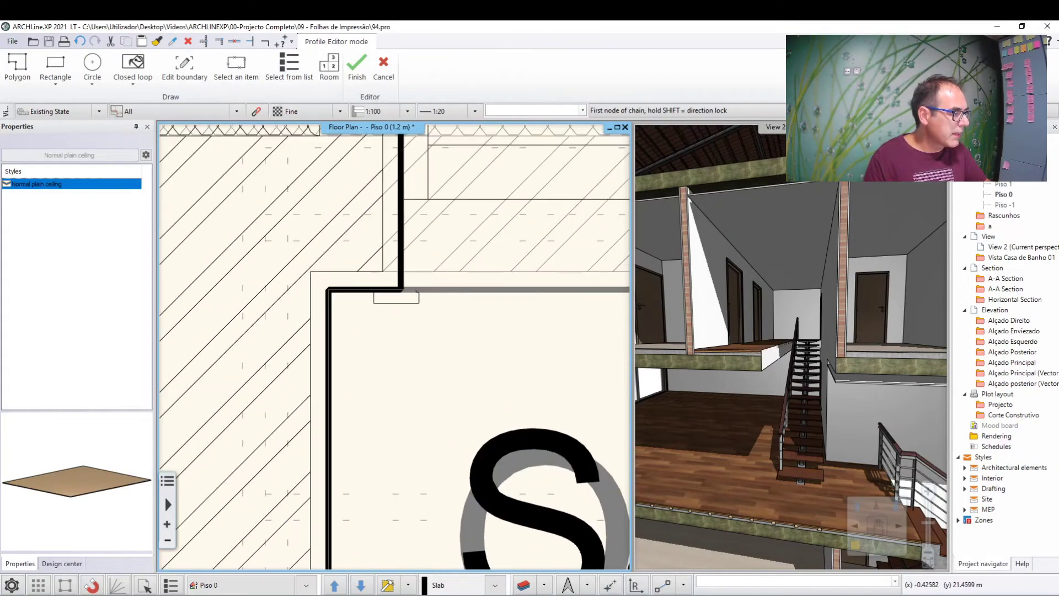
pyautogui.click(333, 288)
pyautogui.scroll(-3, 335, 286)
pyautogui.scroll(2, 520, 366)
# Trace the outline to the Quarto room's right wall corner and close it around the stair and Corredor.
pyautogui.moveTo(520, 367); pyautogui.dragTo(279, 229, button='middle')
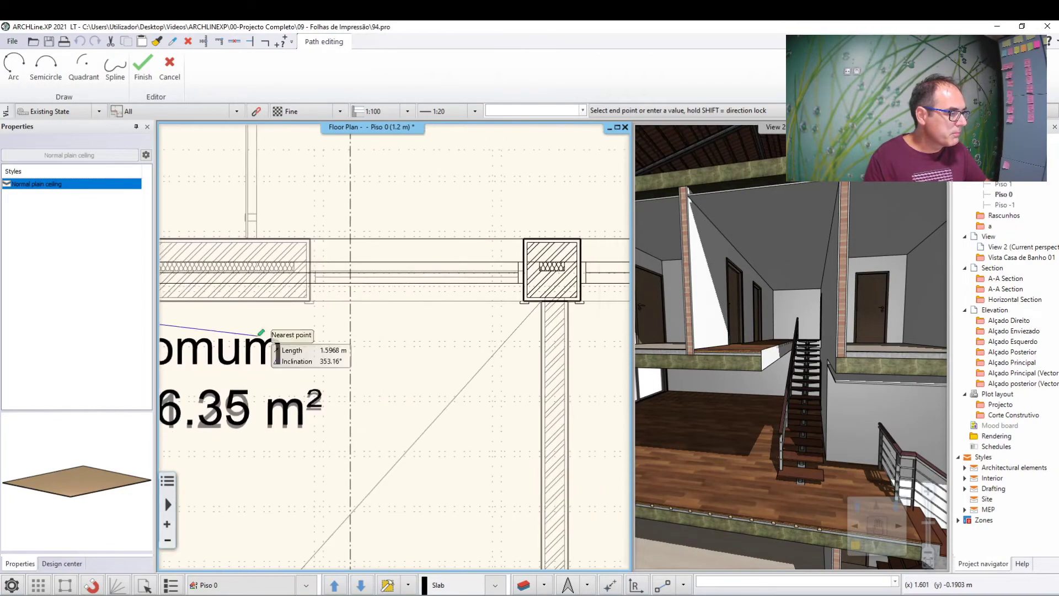
pyautogui.scroll(2, 334, 231)
pyautogui.scroll(-2, 378, 314)
pyautogui.moveTo(378, 315); pyautogui.dragTo(331, 325, button='middle')
pyautogui.scroll(2, 350, 315)
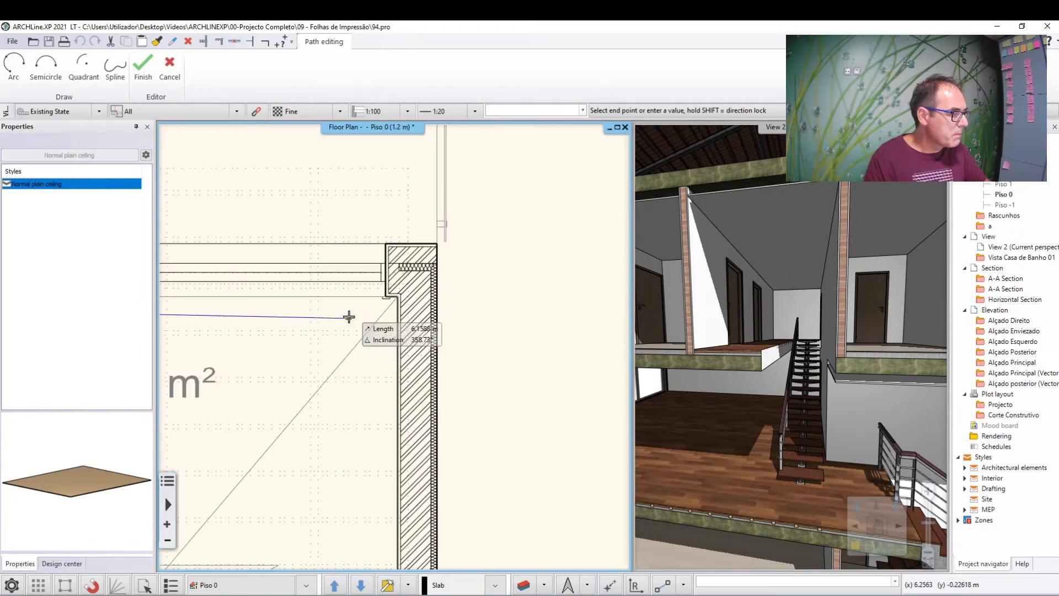
pyautogui.scroll(1, 449, 306)
pyautogui.scroll(1, 448, 306)
pyautogui.click(380, 315)
pyautogui.scroll(-1, 380, 315)
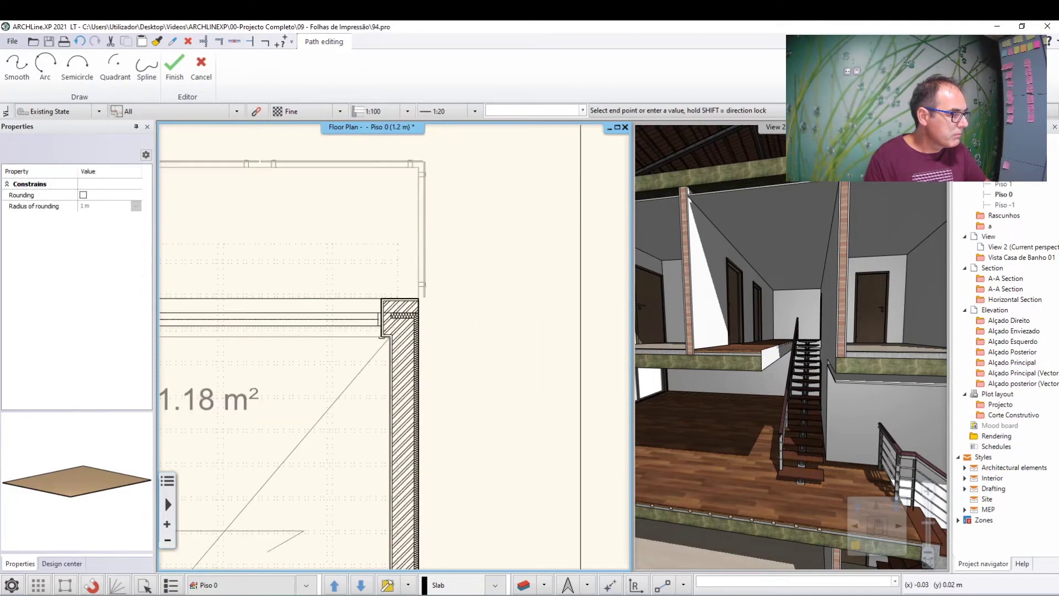
pyautogui.scroll(-1, 375, 287)
pyautogui.scroll(-1, 375, 264)
pyautogui.scroll(2, 374, 251)
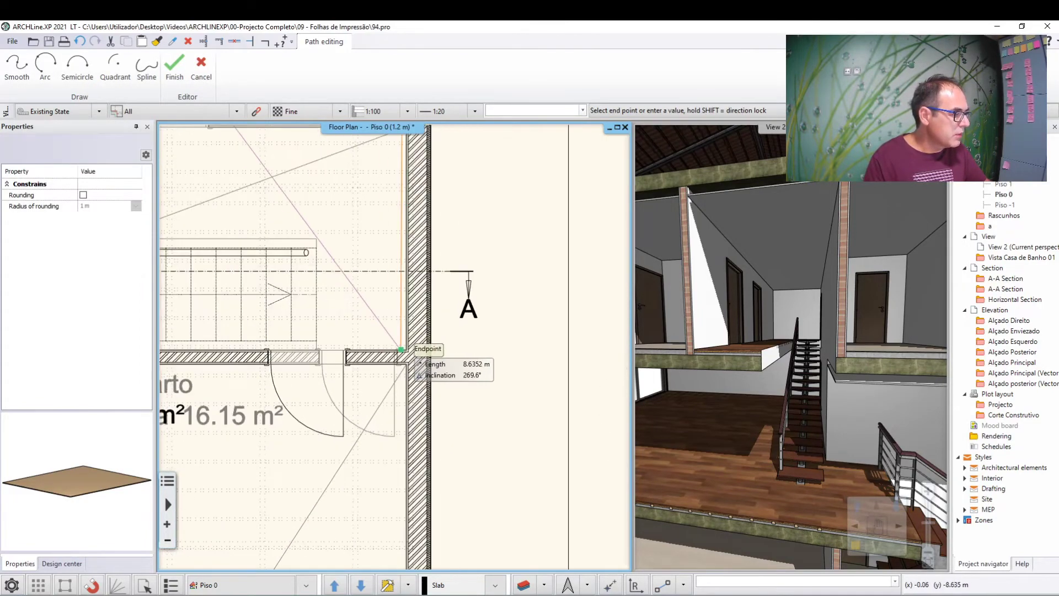
pyautogui.scroll(1, 400, 353)
pyautogui.scroll(1, 394, 408)
pyautogui.scroll(-1, 346, 326)
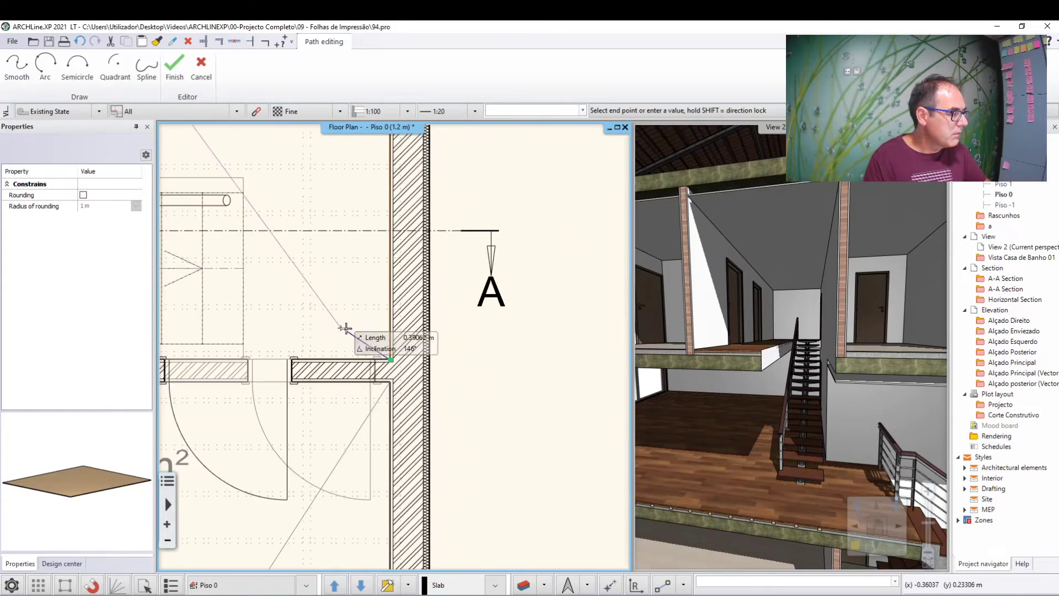
pyautogui.scroll(1, 370, 348)
pyautogui.scroll(1, 369, 353)
pyautogui.scroll(1, 395, 355)
pyautogui.scroll(1, 394, 355)
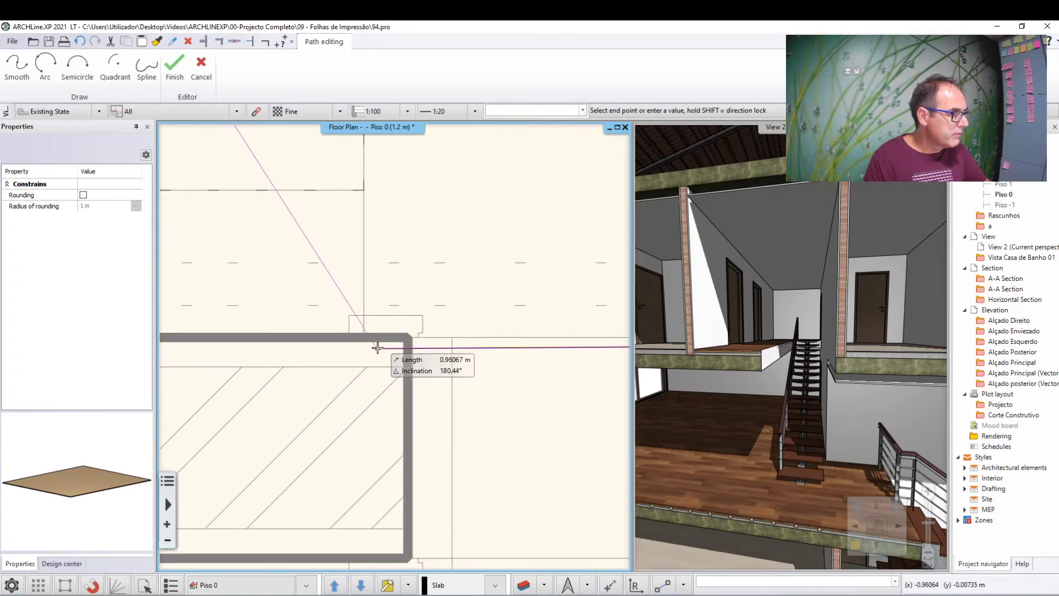
pyautogui.scroll(1, 380, 347)
pyautogui.scroll(-3, 388, 312)
pyautogui.scroll(1, 397, 306)
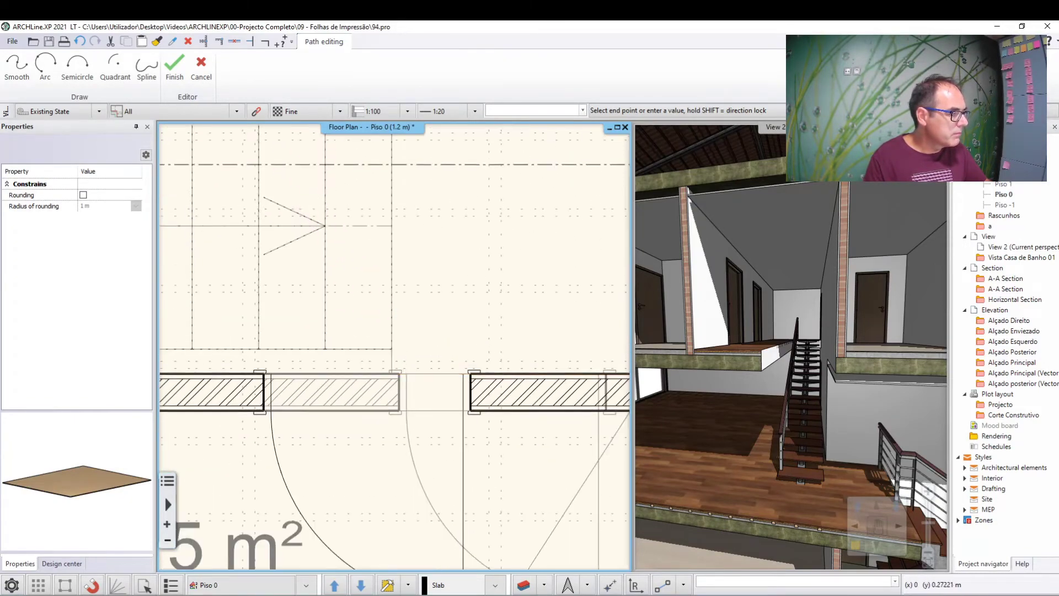
pyautogui.scroll(1, 405, 301)
pyautogui.scroll(-2, 406, 309)
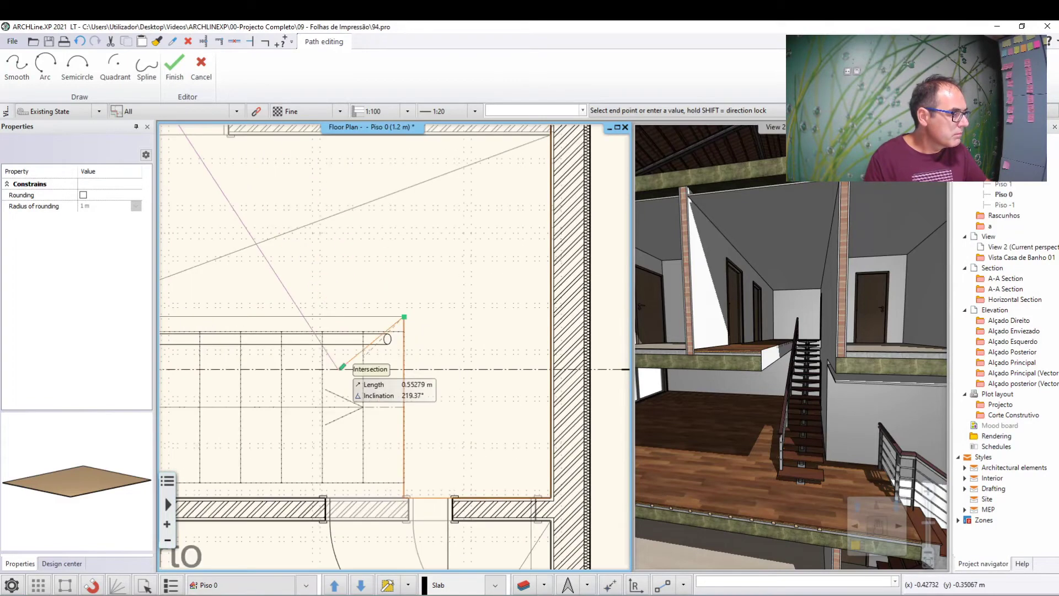
pyautogui.scroll(-1, 386, 336)
pyautogui.scroll(2, 365, 355)
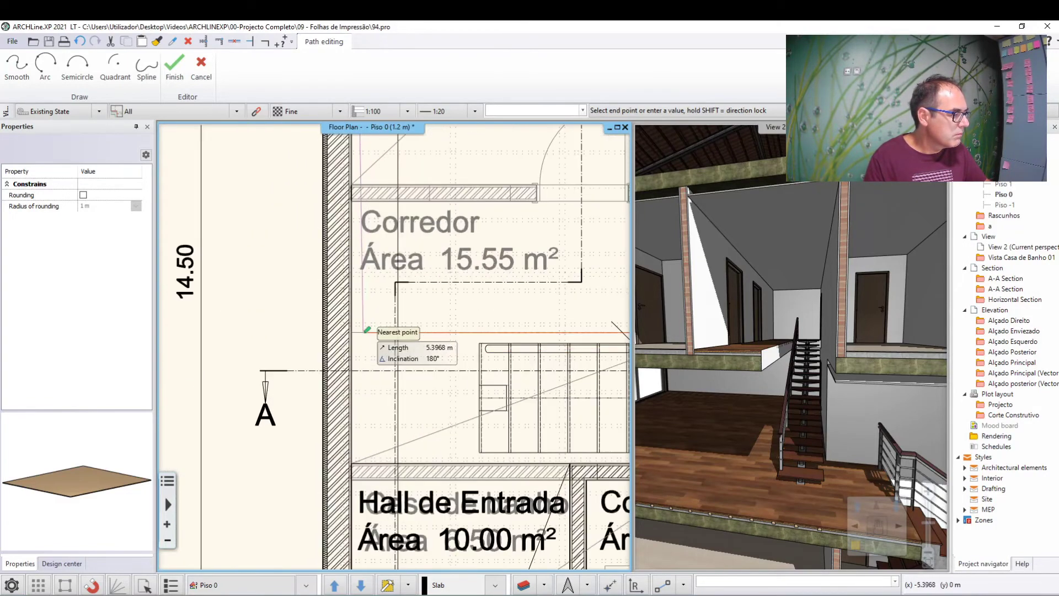
pyautogui.scroll(-1, 351, 333)
pyautogui.scroll(-2, 354, 356)
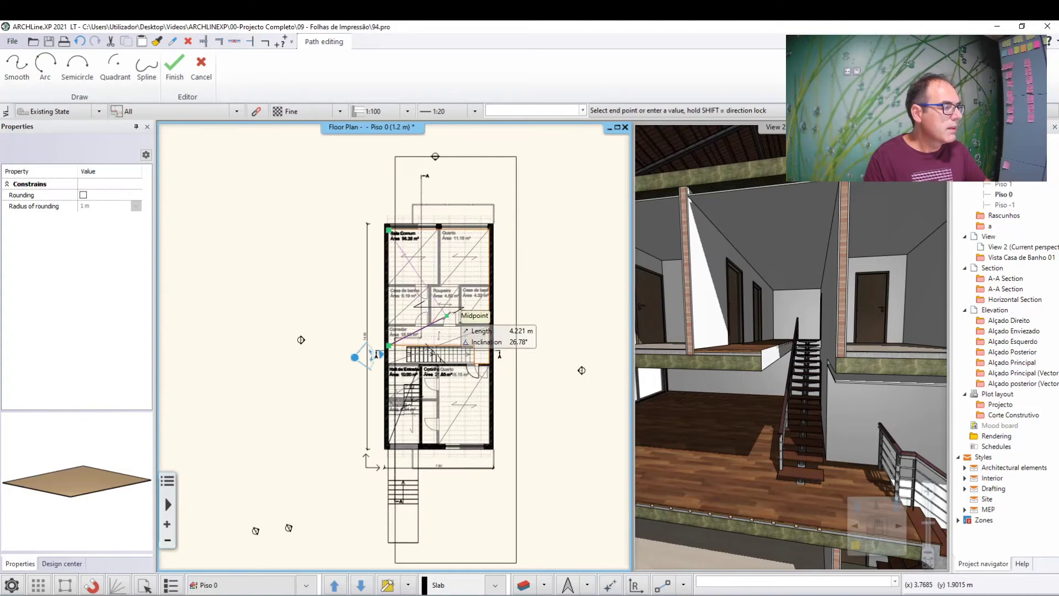
pyautogui.doubleClick(446, 315)
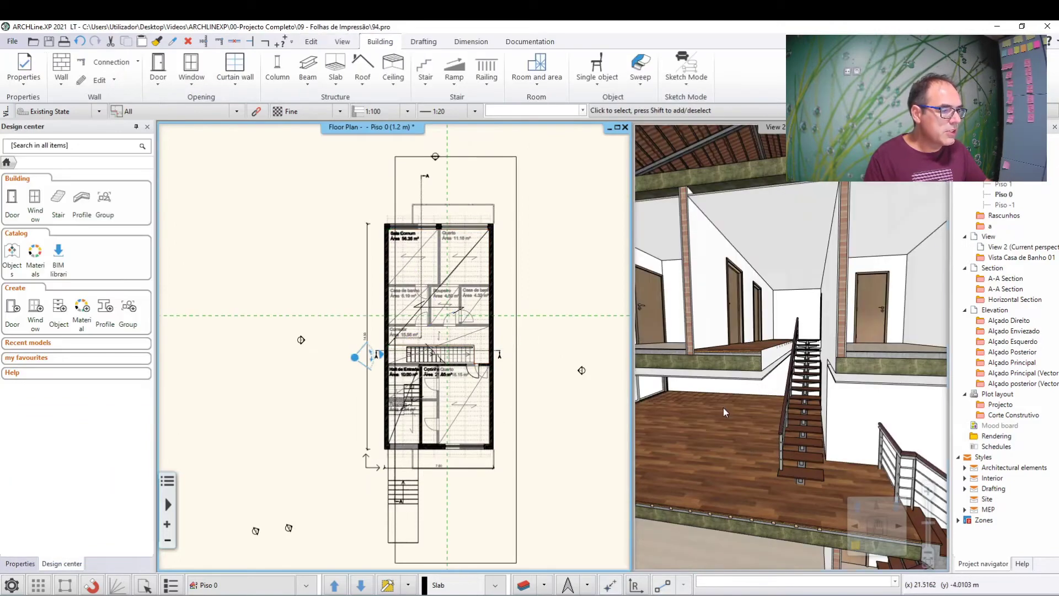
# Set the upper-floor-edge plain ceiling's Base Elevation to 2.2 m, then check another ceiling in 3D.
pyautogui.moveTo(724, 412)
pyautogui.mouseDown(button='middle')
pyautogui.moveTo(724, 309)
pyautogui.moveTo(774, 374)
pyautogui.moveTo(783, 353)
pyautogui.mouseUp(button='middle')
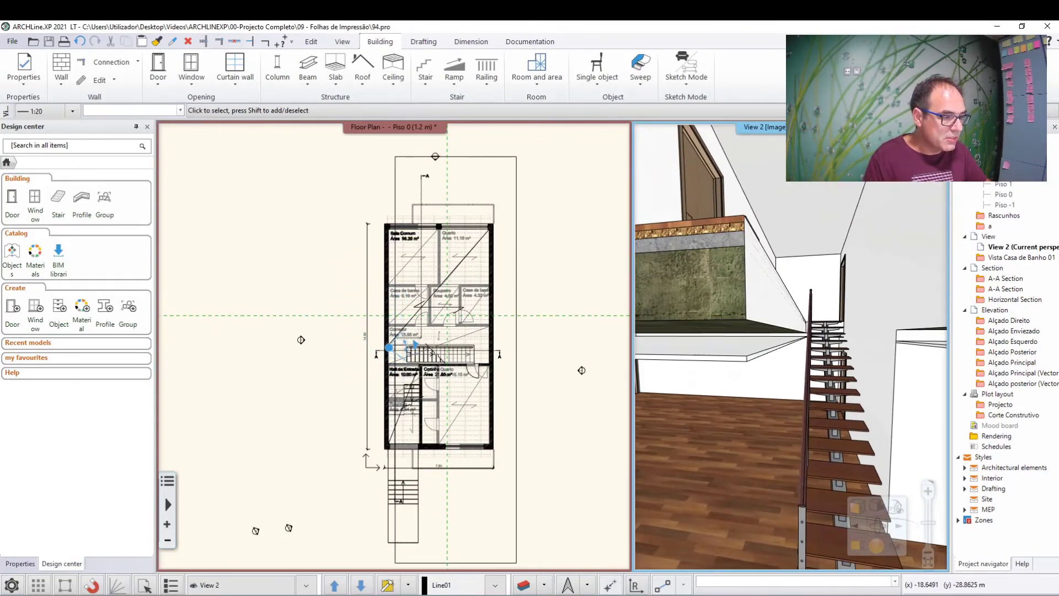
pyautogui.moveTo(747, 350)
pyautogui.mouseDown(button='middle')
pyautogui.moveTo(745, 386)
pyautogui.moveTo(776, 376)
pyautogui.moveTo(805, 331)
pyautogui.mouseUp(button='middle')
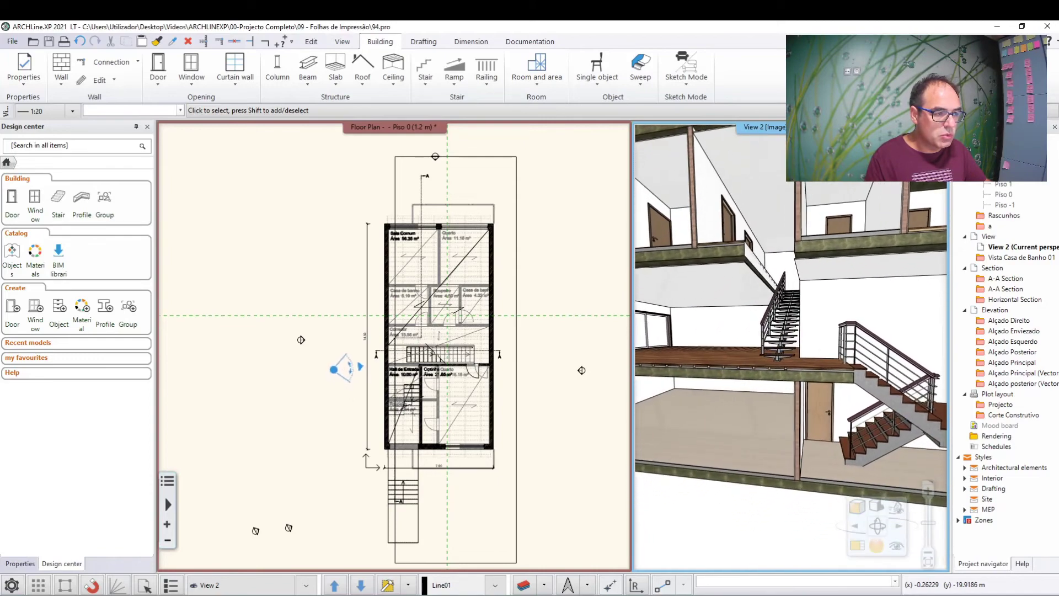
pyautogui.click(817, 275)
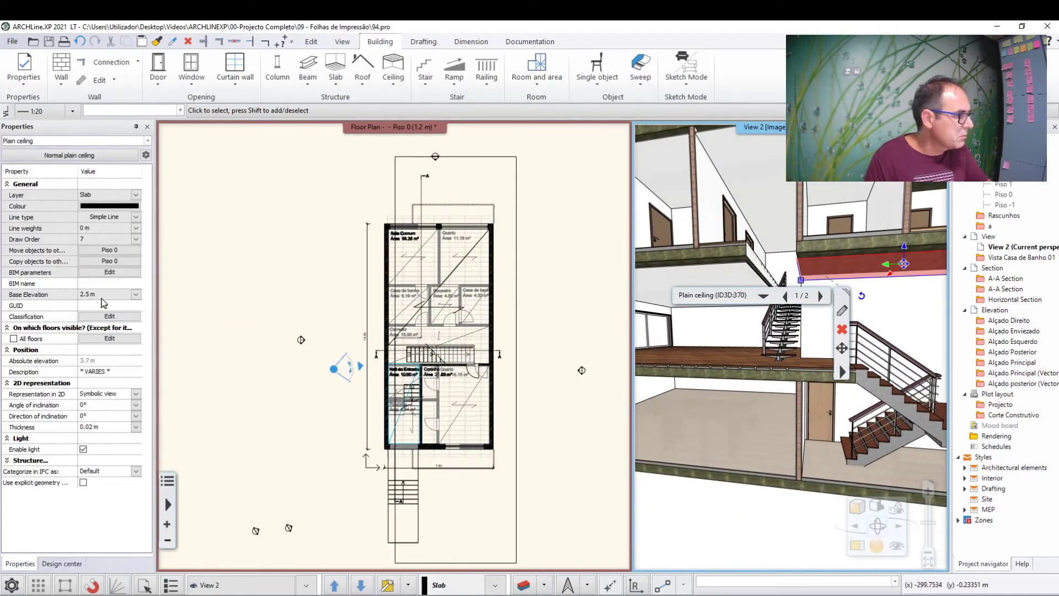
pyautogui.click(103, 294)
pyautogui.write('2.')
pyautogui.press('Return')
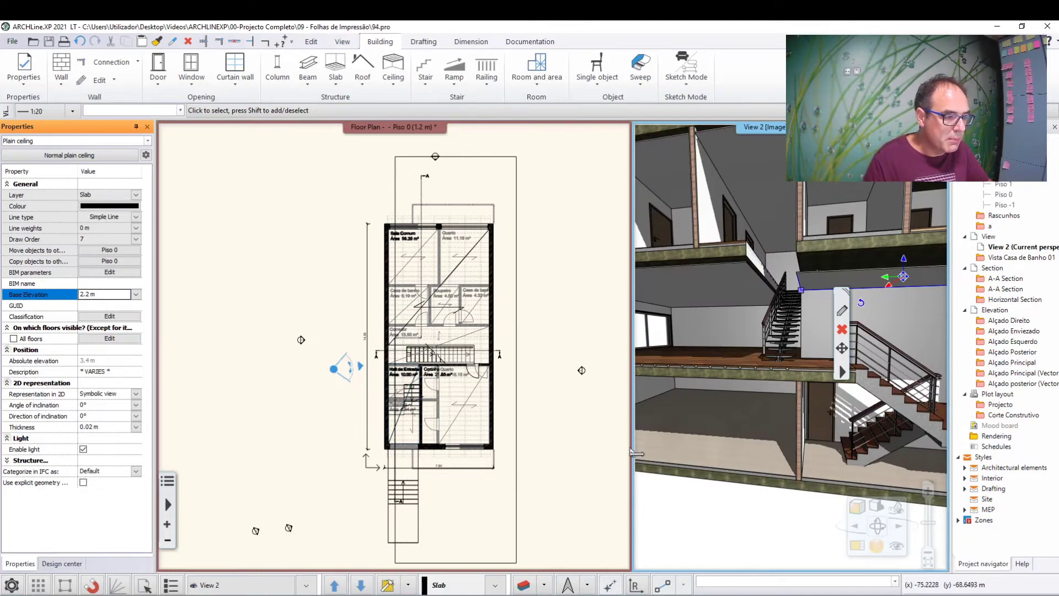
pyautogui.click(750, 428)
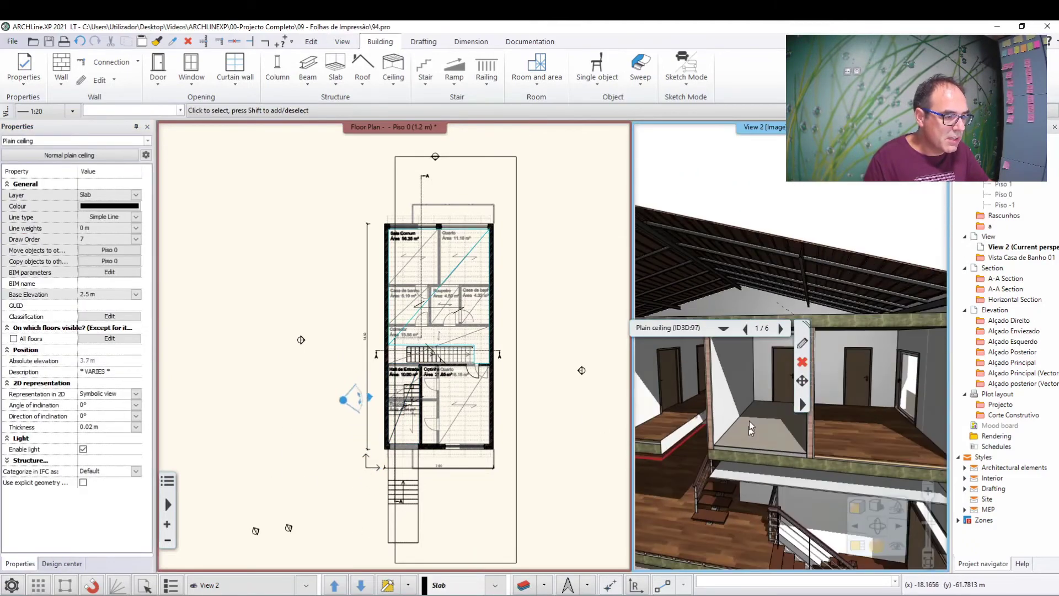
pyautogui.moveTo(750, 428)
pyautogui.mouseDown()
pyautogui.moveTo(813, 339)
pyautogui.moveTo(810, 375)
pyautogui.moveTo(837, 368)
pyautogui.mouseUp()
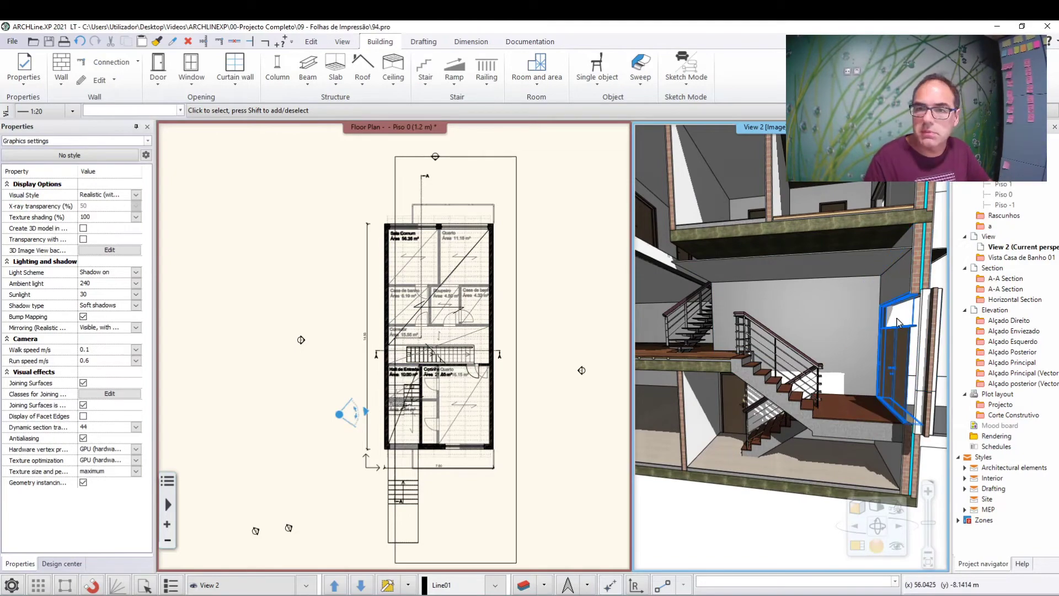
# Move the 3D cut-away into the larger pane and walk the camera around the staircase.
pyautogui.moveTo(911, 270); pyautogui.dragTo(882, 265)
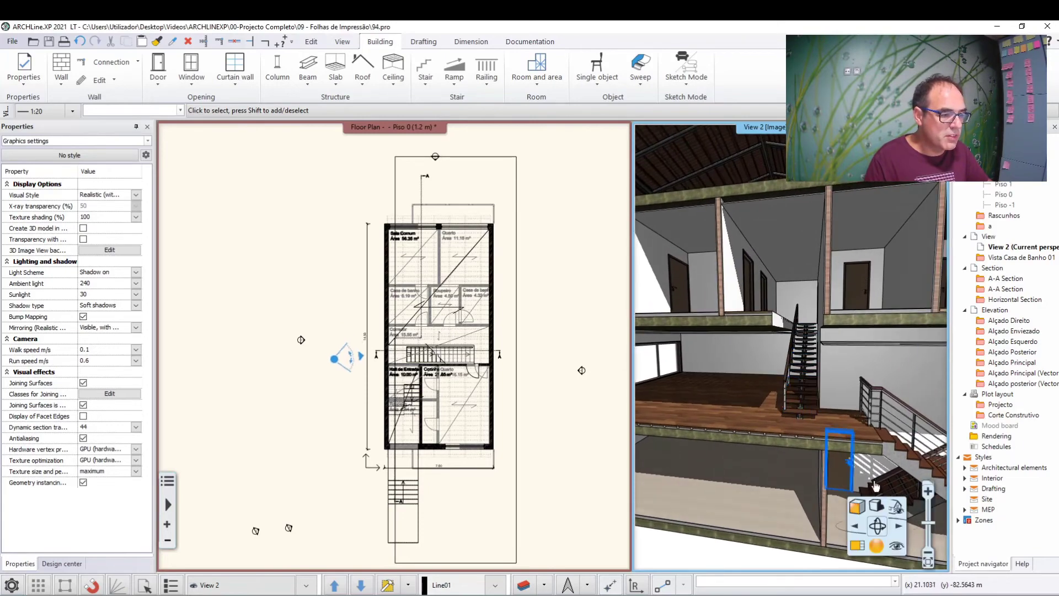
pyautogui.click(876, 524)
pyautogui.moveTo(303, 259); pyautogui.dragTo(302, 221)
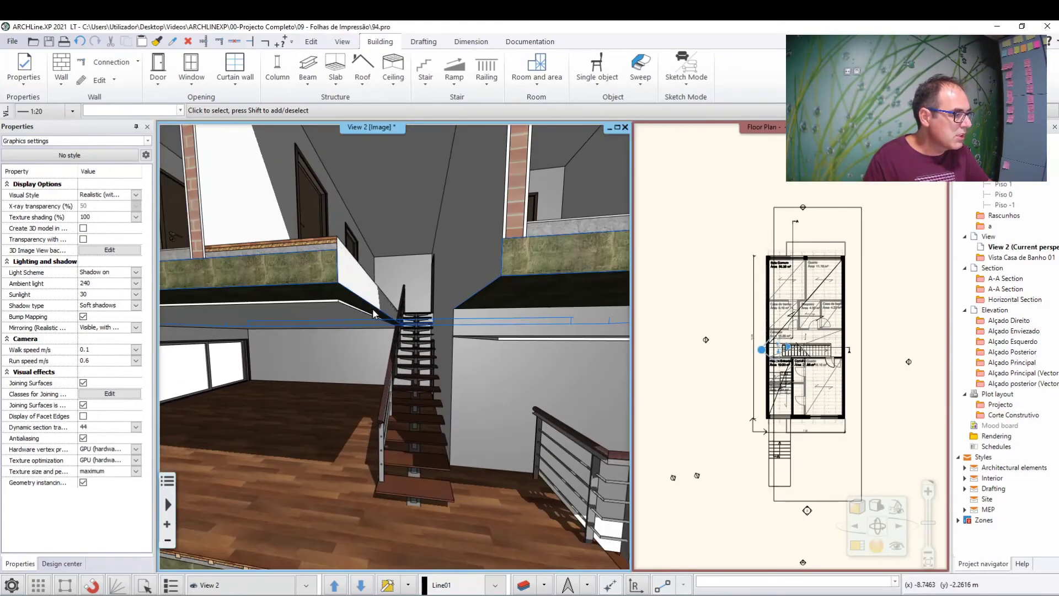
pyautogui.moveTo(468, 309); pyautogui.dragTo(469, 333)
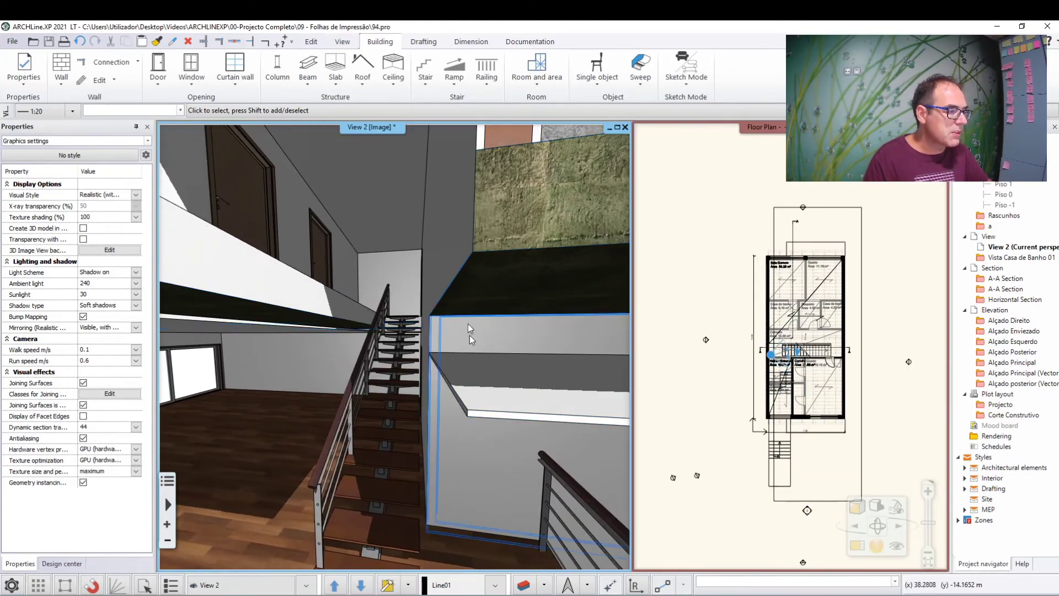
pyautogui.moveTo(470, 373)
pyautogui.mouseDown()
pyautogui.moveTo(435, 326)
pyautogui.moveTo(453, 345)
pyautogui.moveTo(445, 331)
pyautogui.mouseUp()
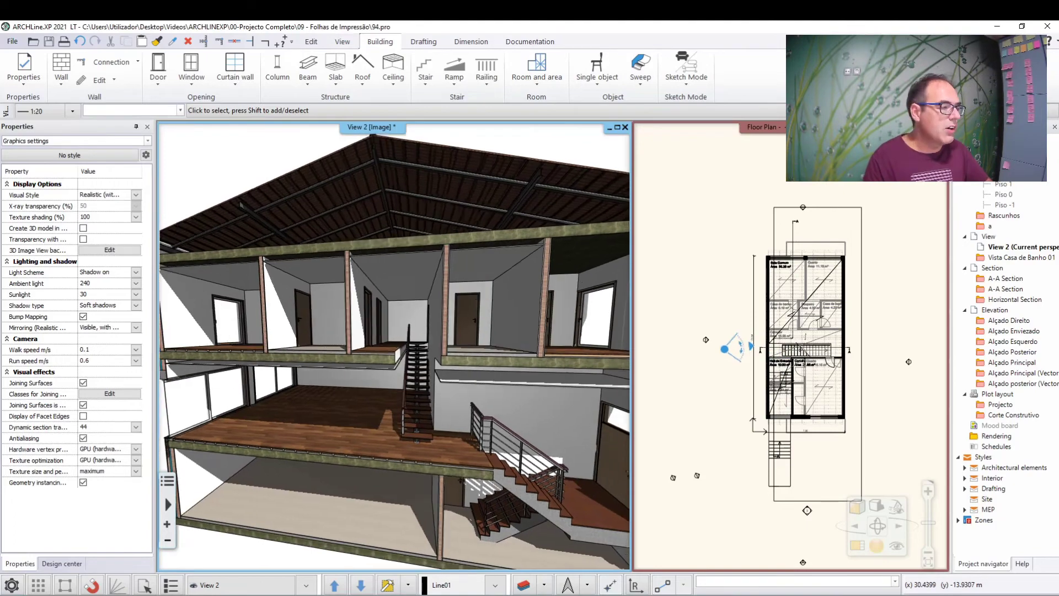